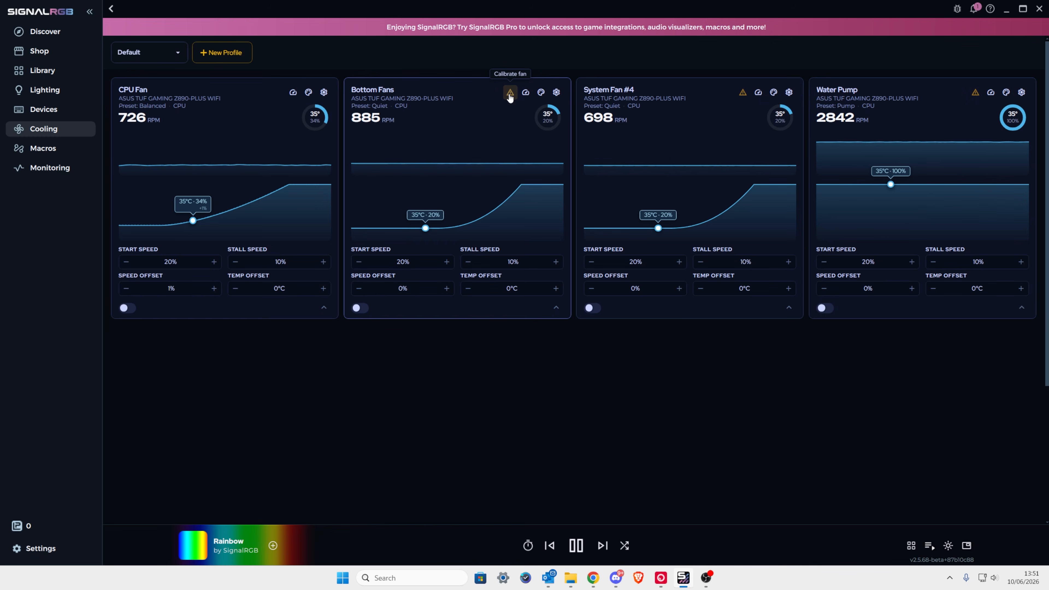
Start the fan calibration for Bottom Fans.
click(510, 94)
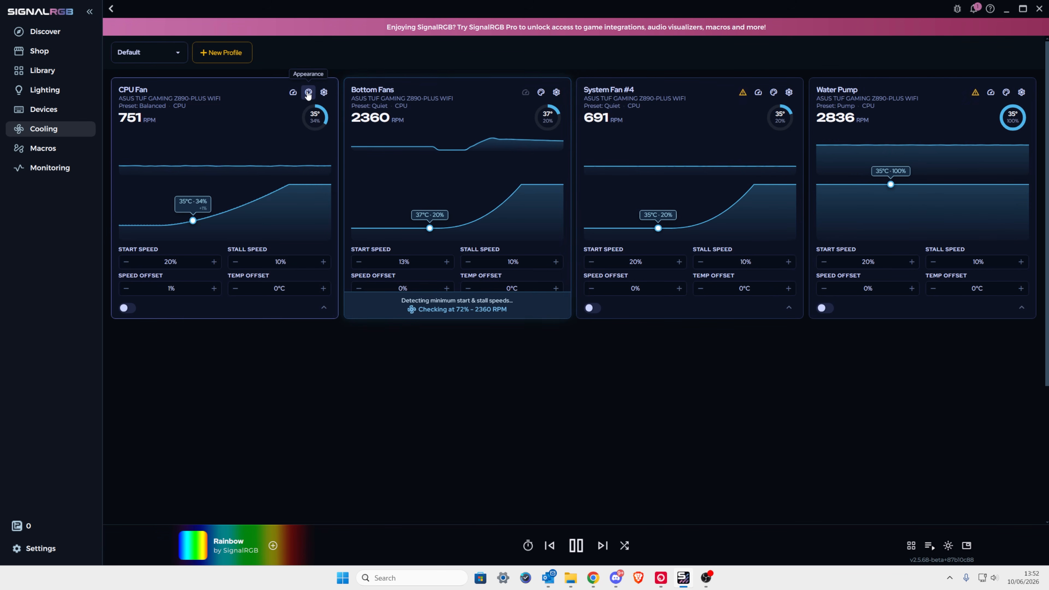
Change the CPU Fan's display name to "Radiator Fan" and keep its sparkline style set to Line.
click(308, 94)
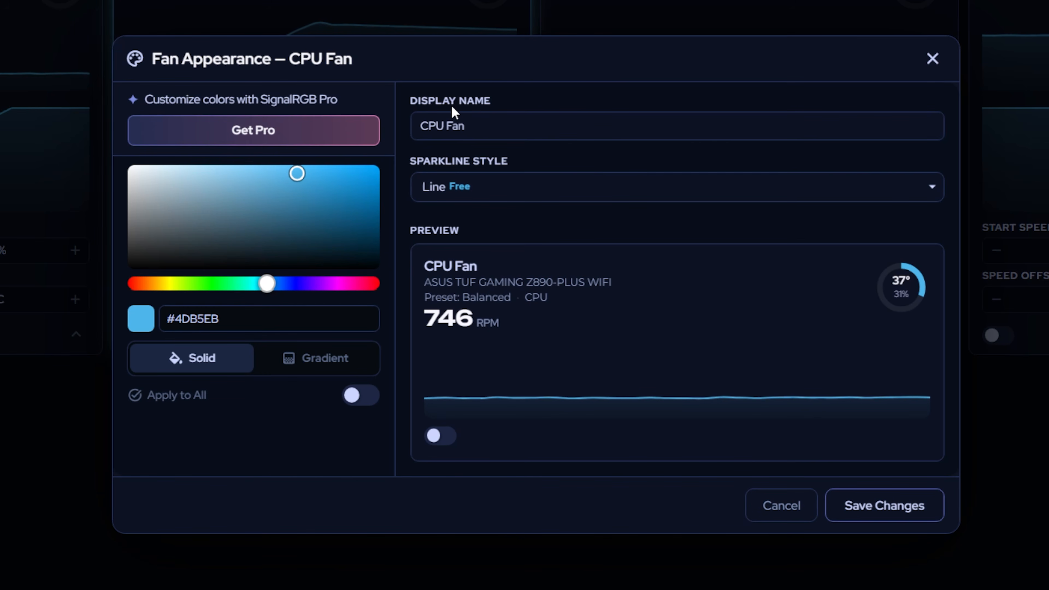
double_click(429, 126)
text(Radiaot)
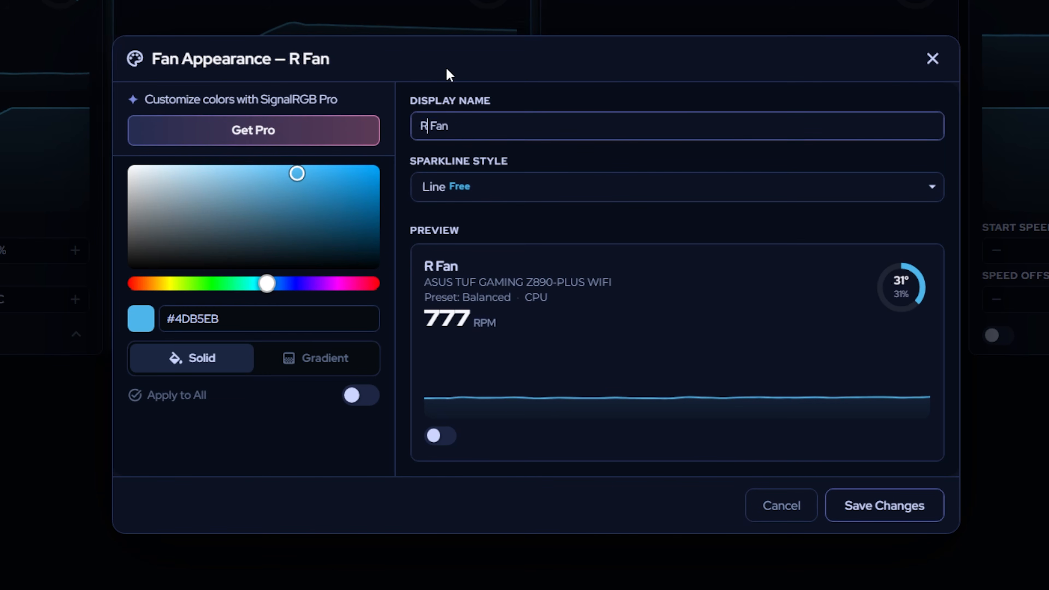
key(BackSpace)
key(BackSpace)
text(t)
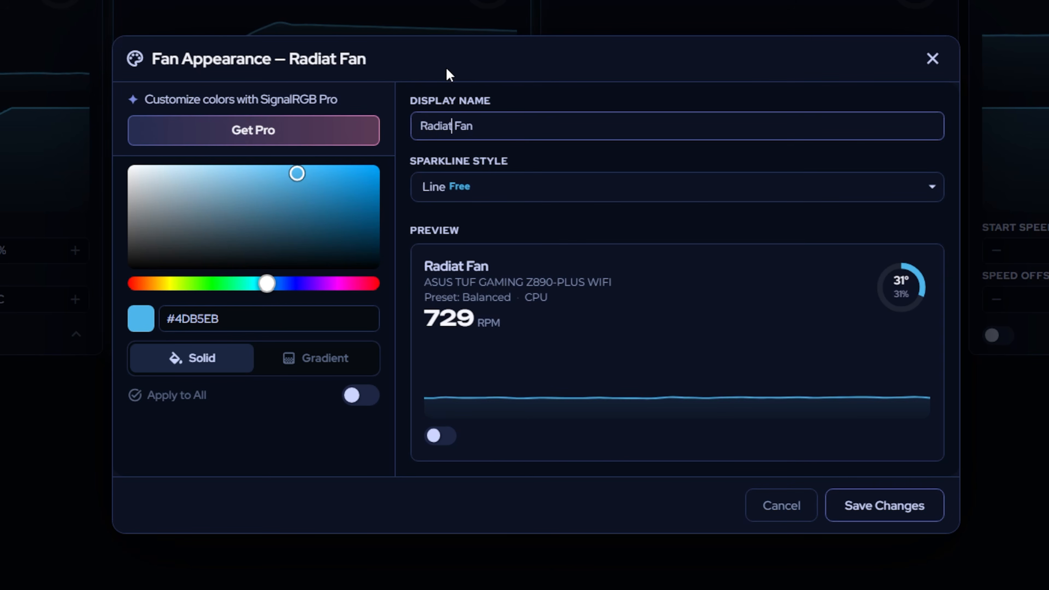
text(or)
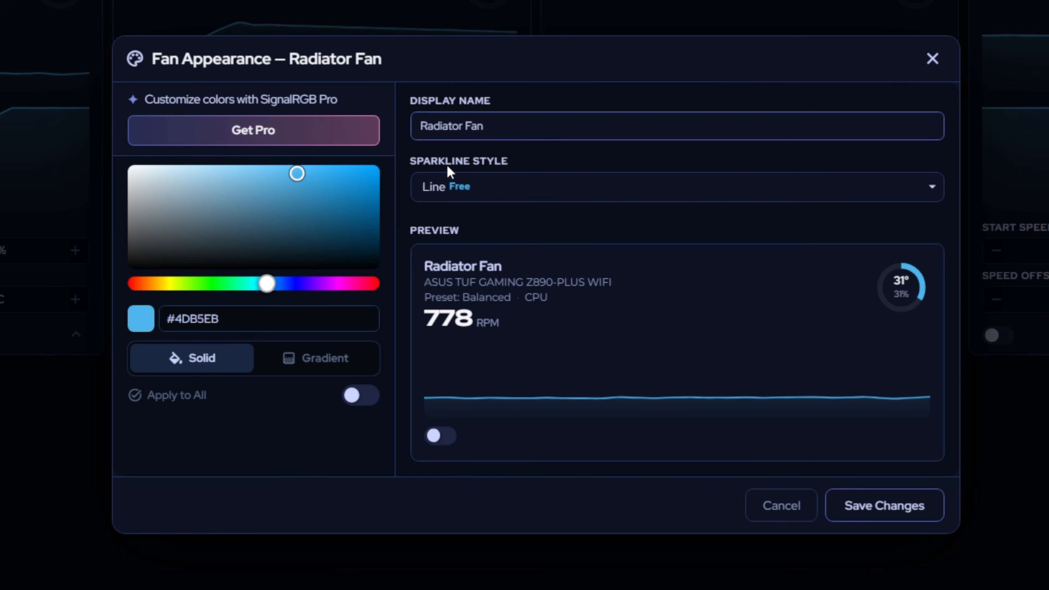
click(551, 197)
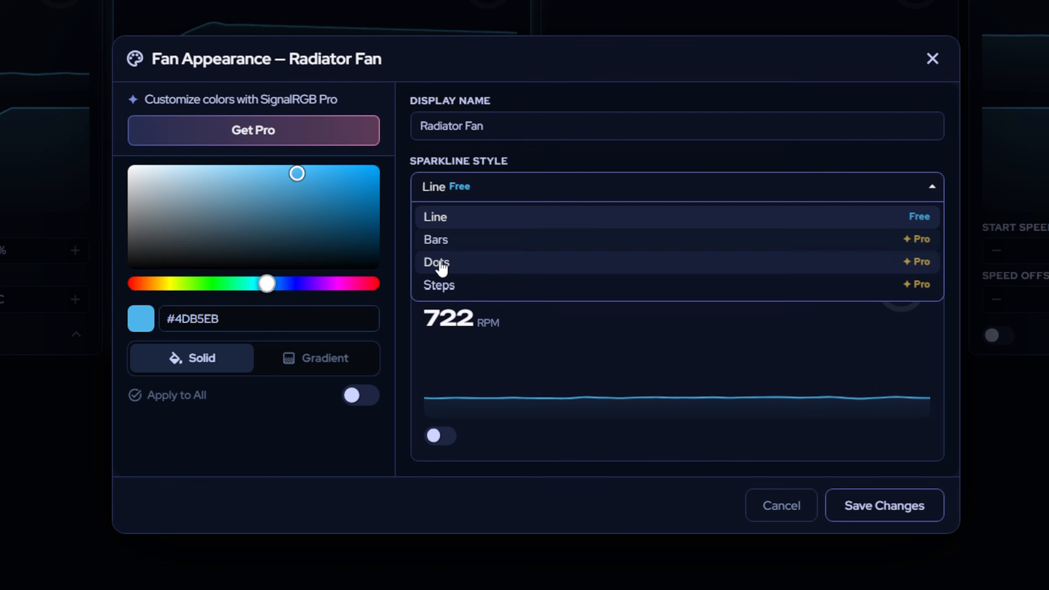
click(449, 224)
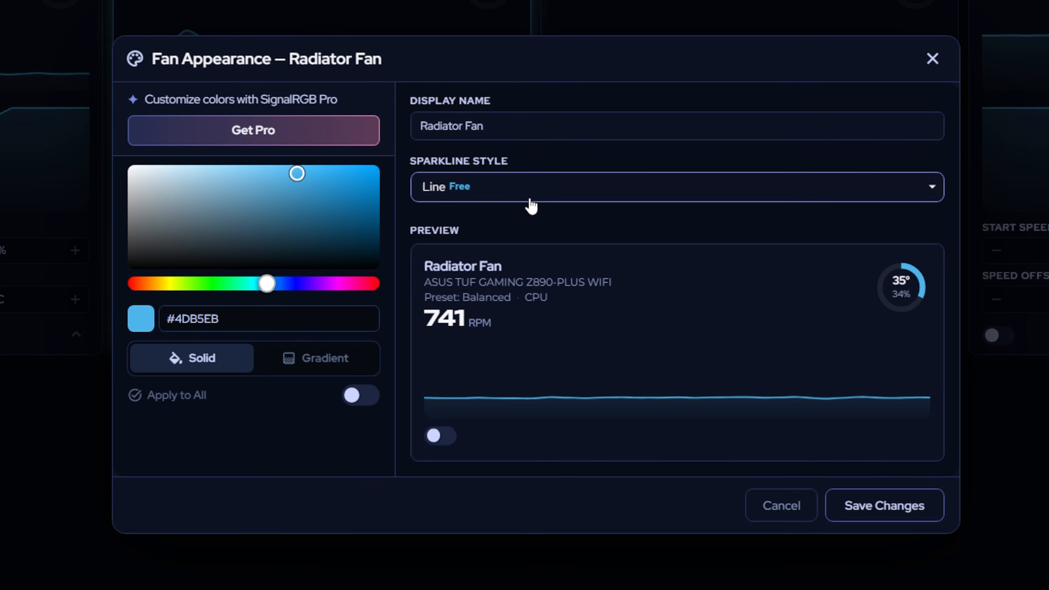
Test manual speed in the appearance preview at 100% and 21%, switch manual control off, and save the appearance changes.
click(439, 438)
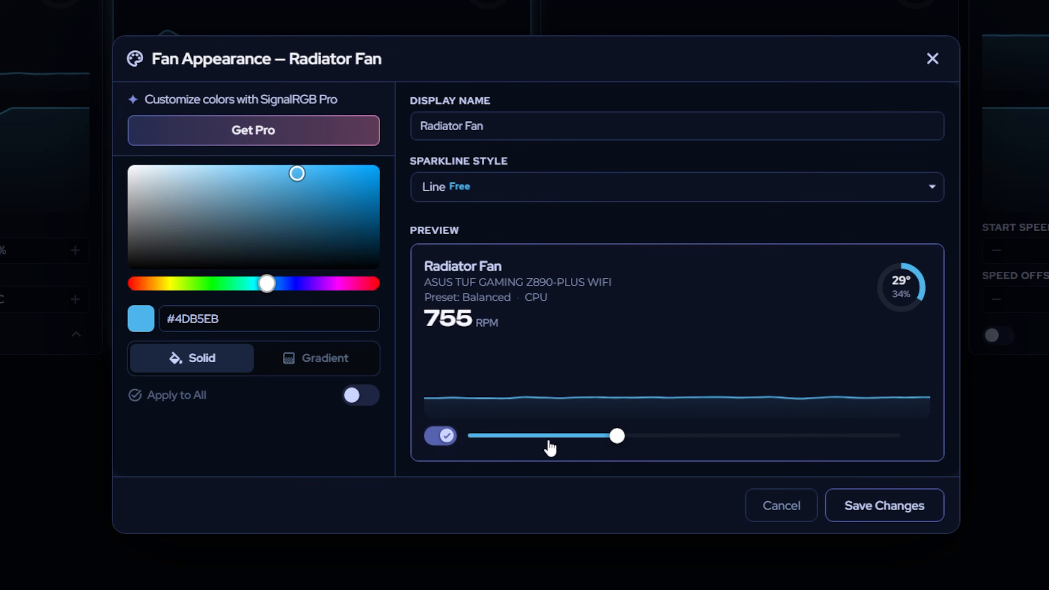
drag(617, 437, 948, 438)
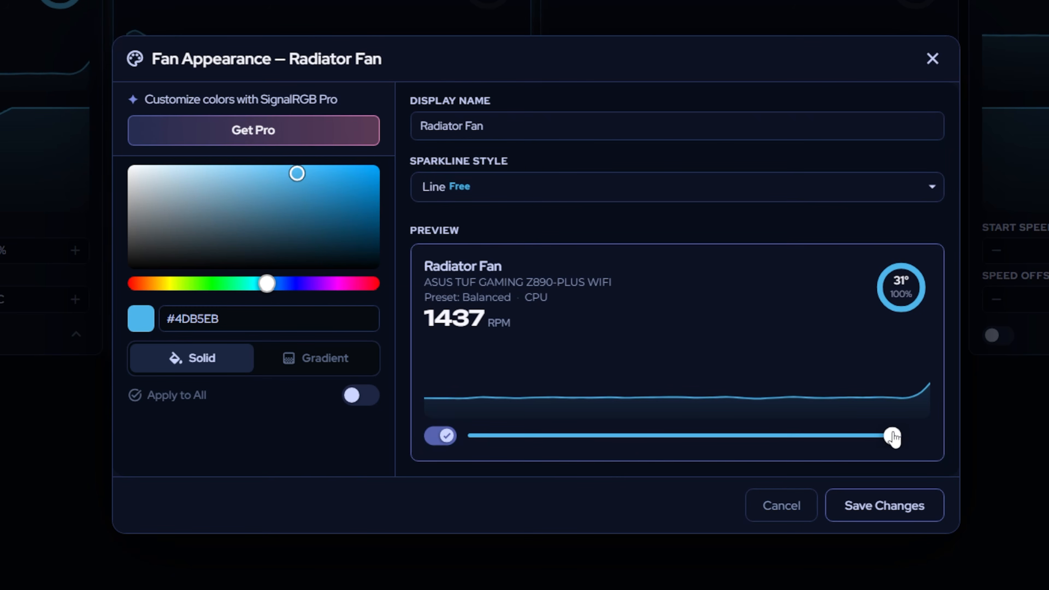
drag(892, 437, 563, 437)
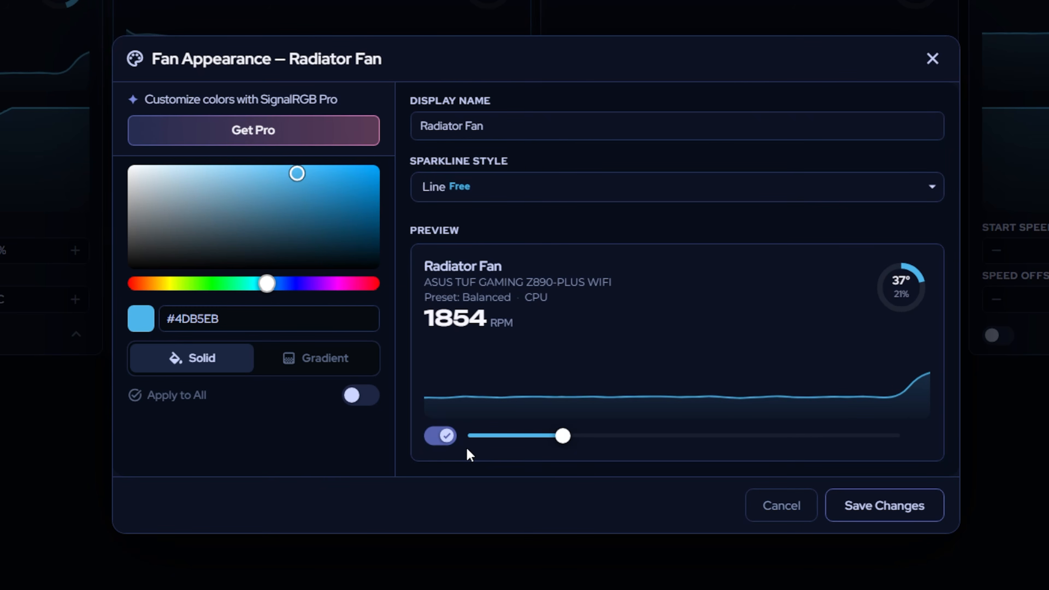
click(444, 441)
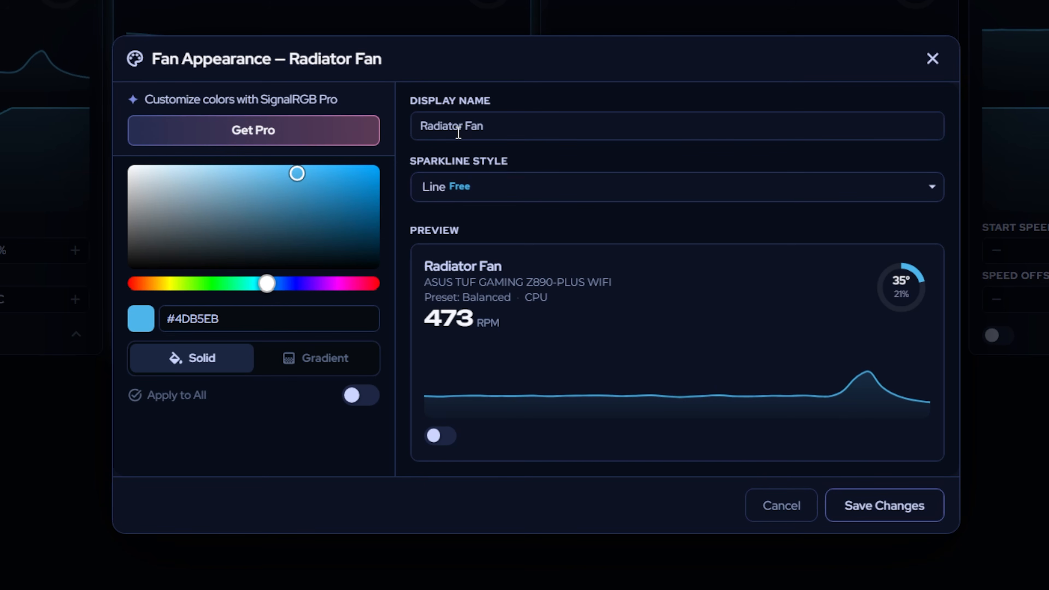
click(875, 511)
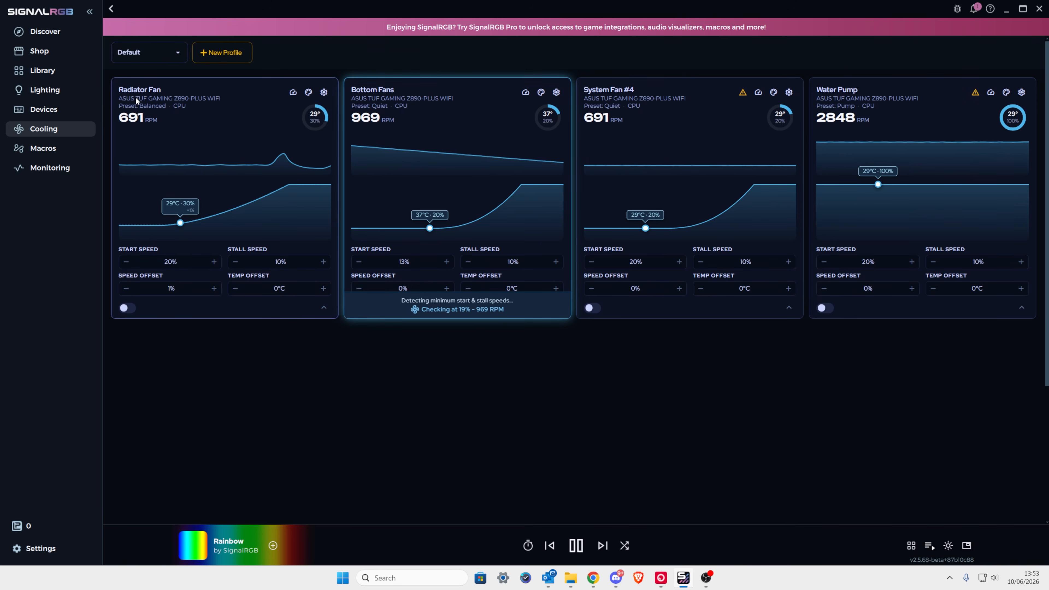
Open the Radiator Fan's curve settings, review the temperature sensors, and keep CPU Temperature with the Balanced preset.
click(324, 93)
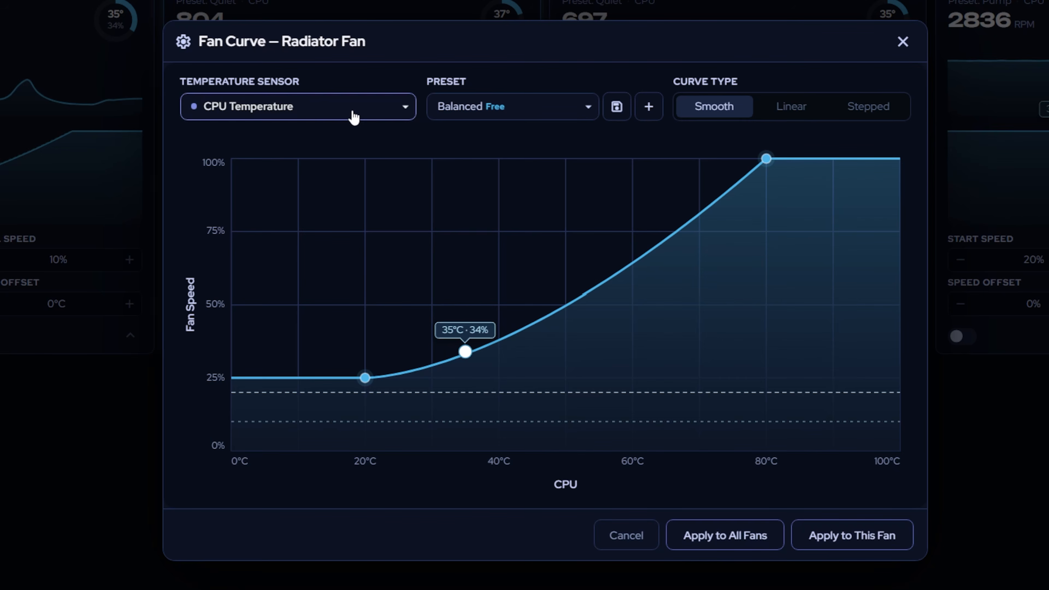
click(458, 176)
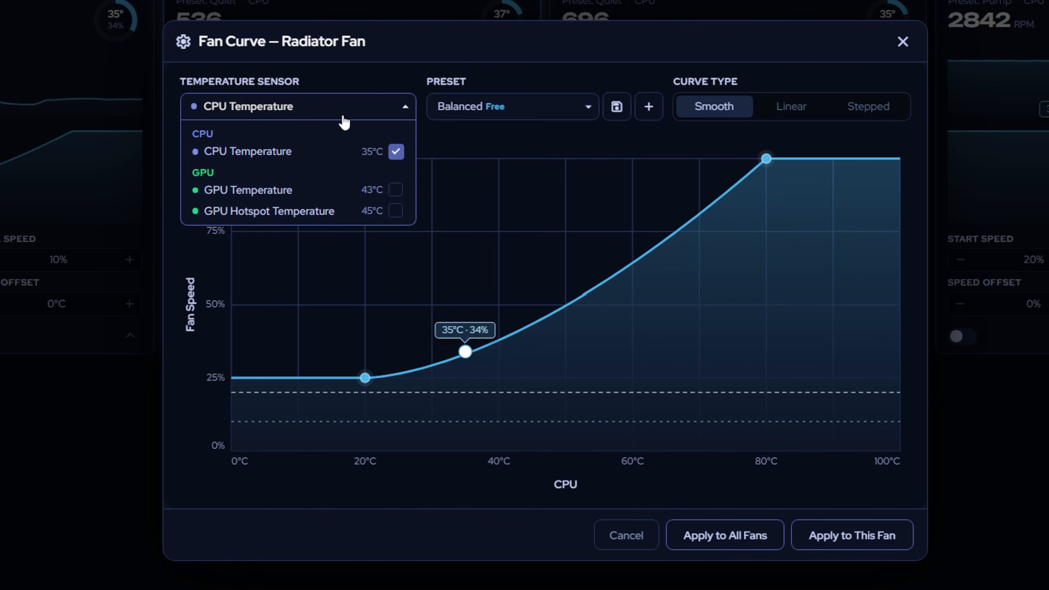
click(354, 110)
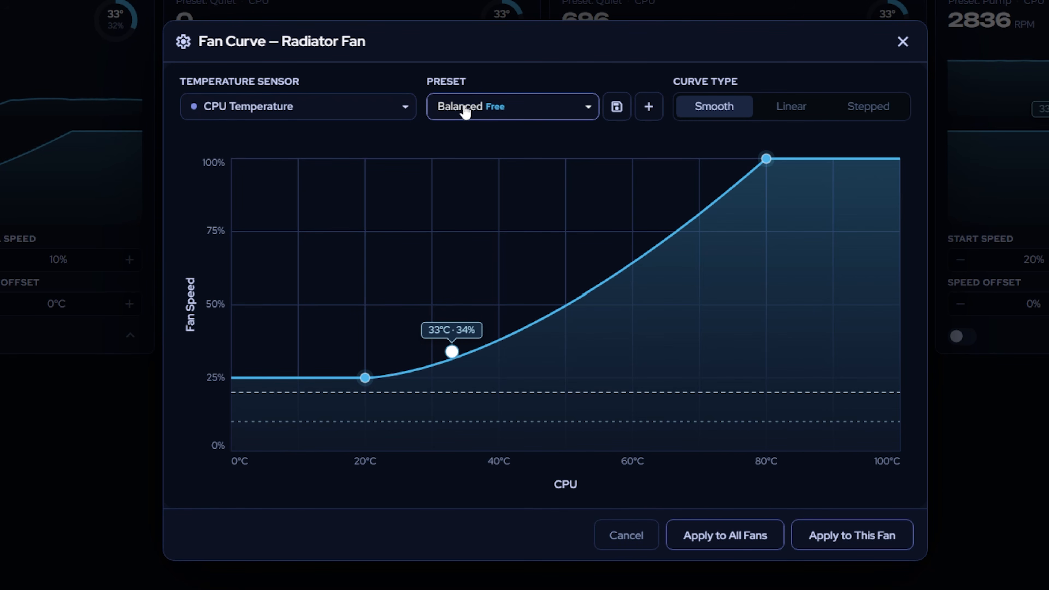
click(590, 109)
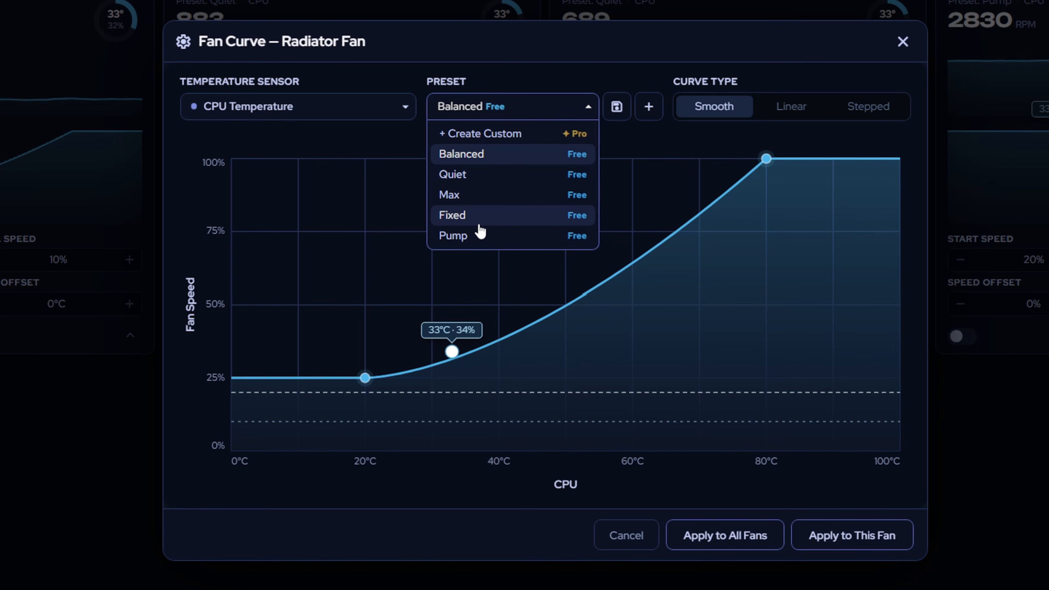
click(465, 153)
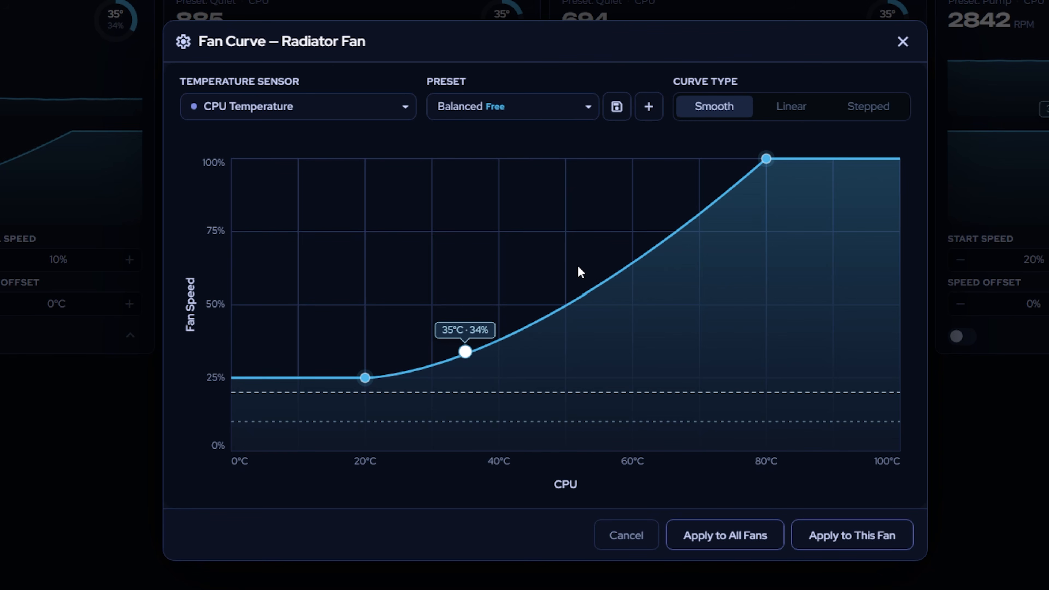
Compare the Linear and Stepped curve types, return to Smooth, and apply the curve to the Radiator Fan only.
click(802, 110)
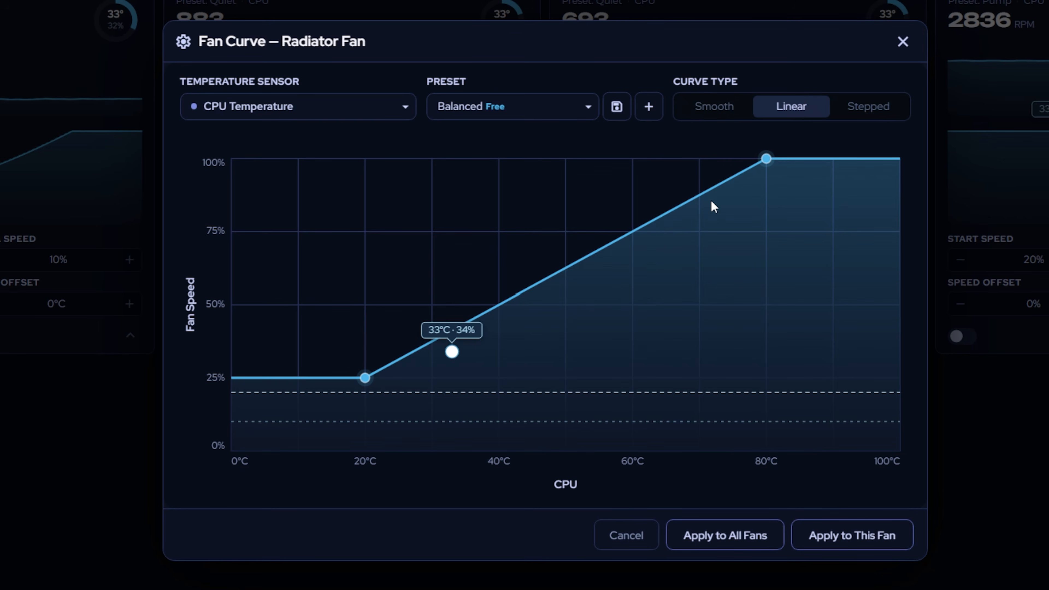
click(856, 113)
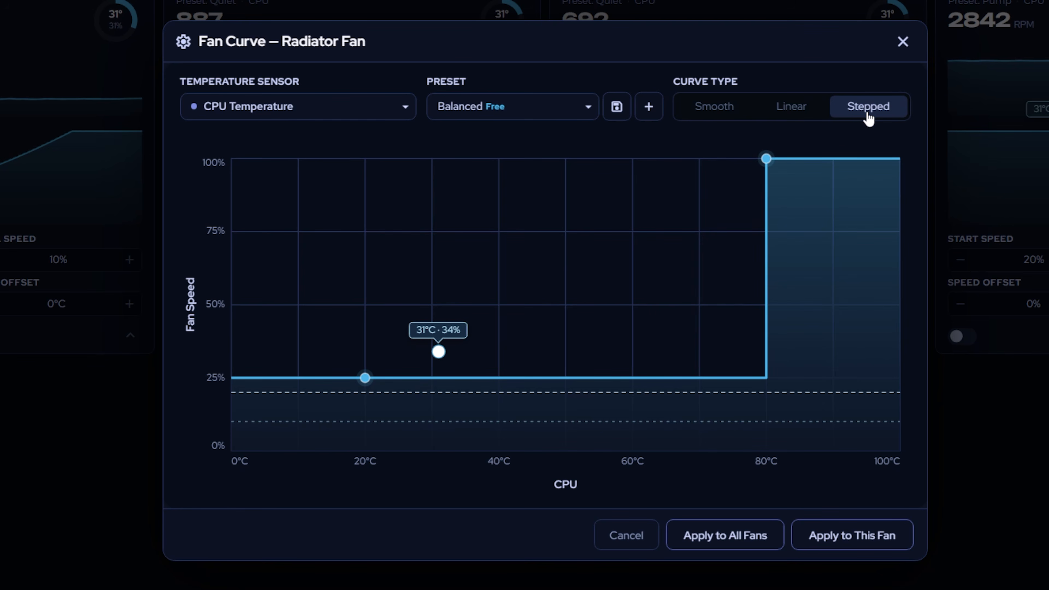
click(792, 108)
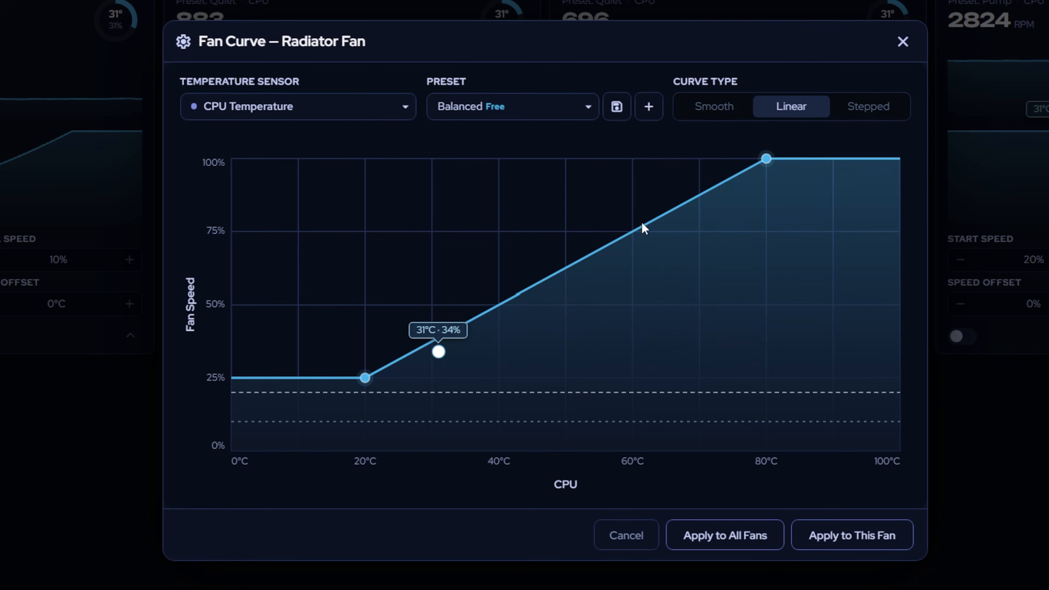
click(715, 109)
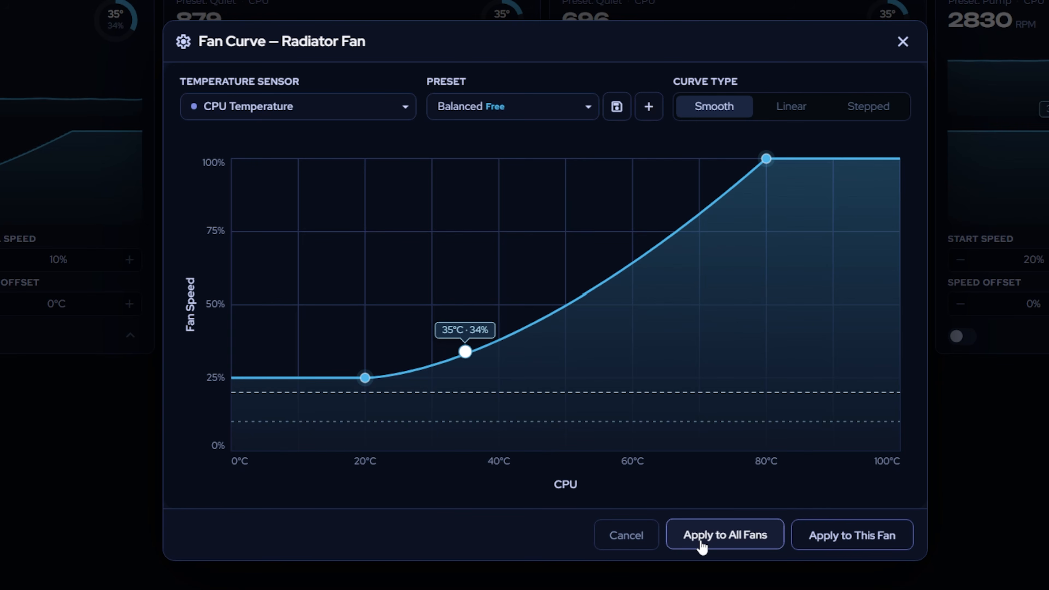
click(845, 537)
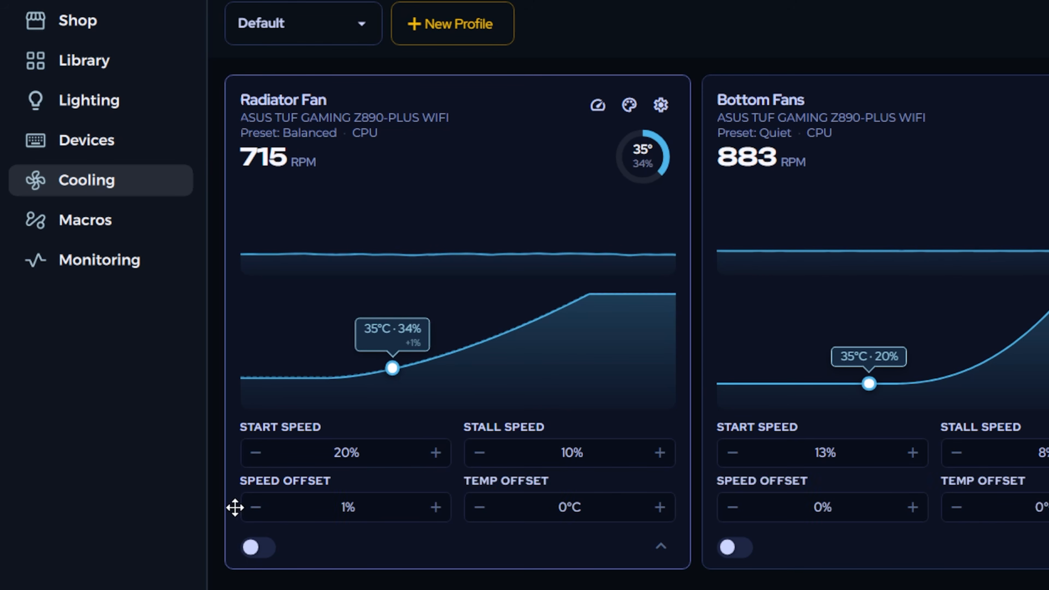
Lower the Radiator Fan's speed offset to -15%.
click(257, 509)
click(257, 508)
click(257, 508)
click(256, 508)
click(256, 507)
click(256, 507)
click(256, 508)
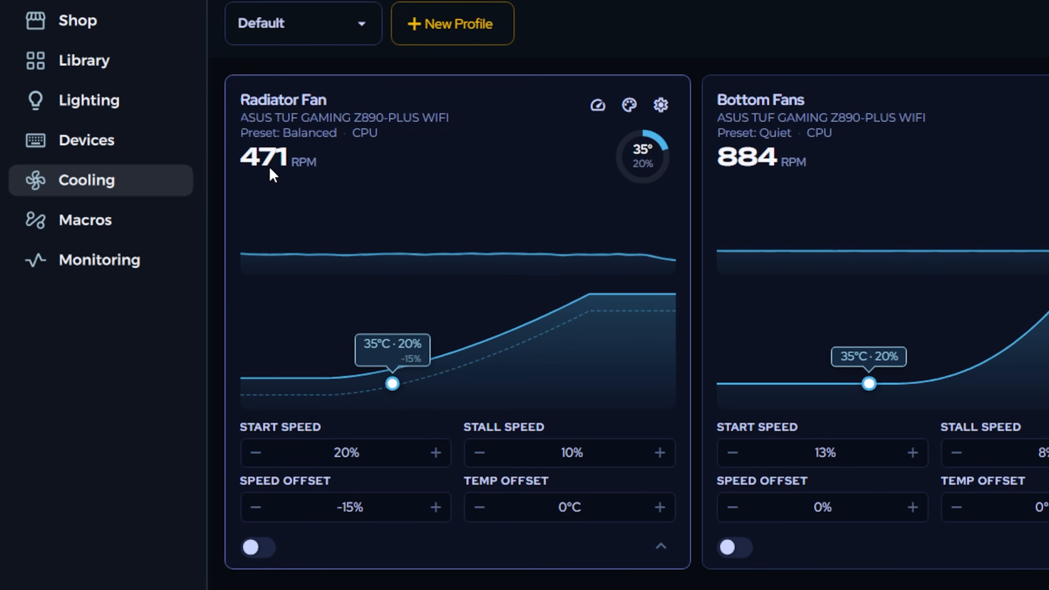
Raise the Radiator Fan's speed offset to 13%.
click(436, 507)
click(436, 508)
click(436, 508)
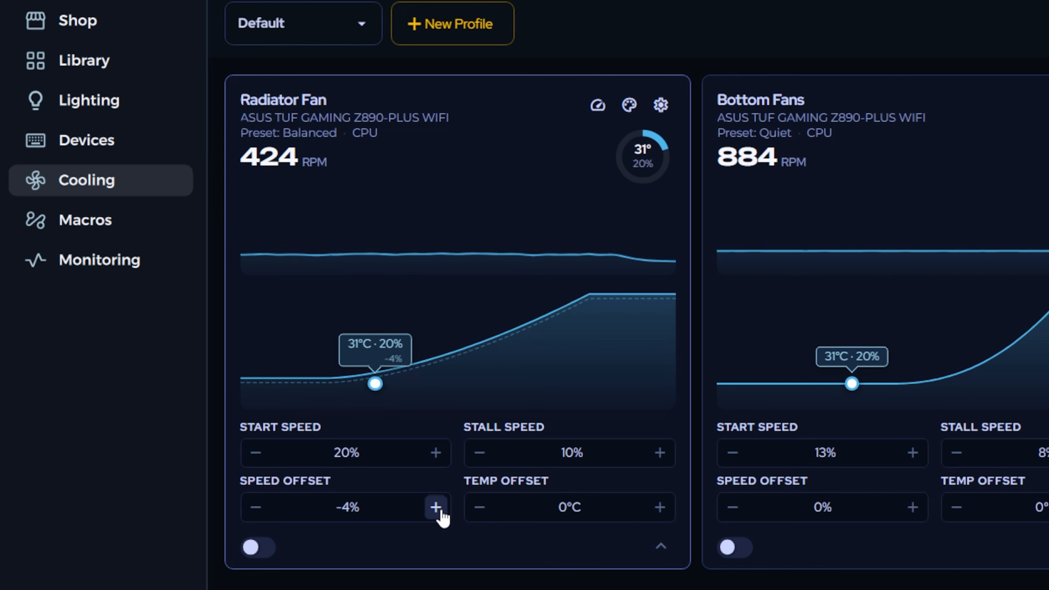
click(436, 508)
click(436, 508)
click(436, 507)
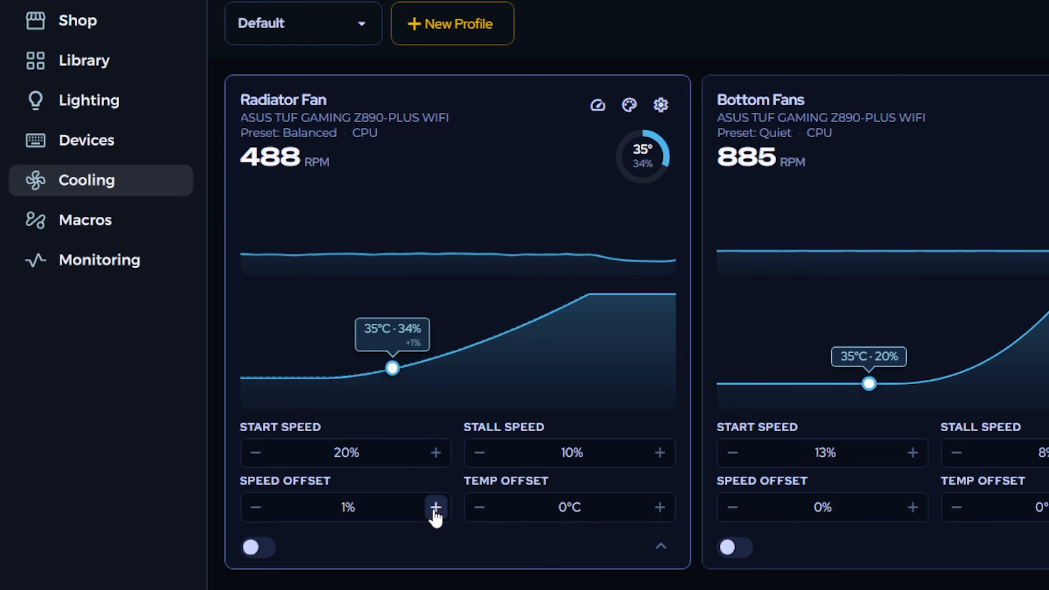
click(436, 508)
click(436, 507)
click(436, 508)
click(436, 508)
click(436, 507)
click(436, 507)
click(436, 508)
click(435, 507)
click(436, 508)
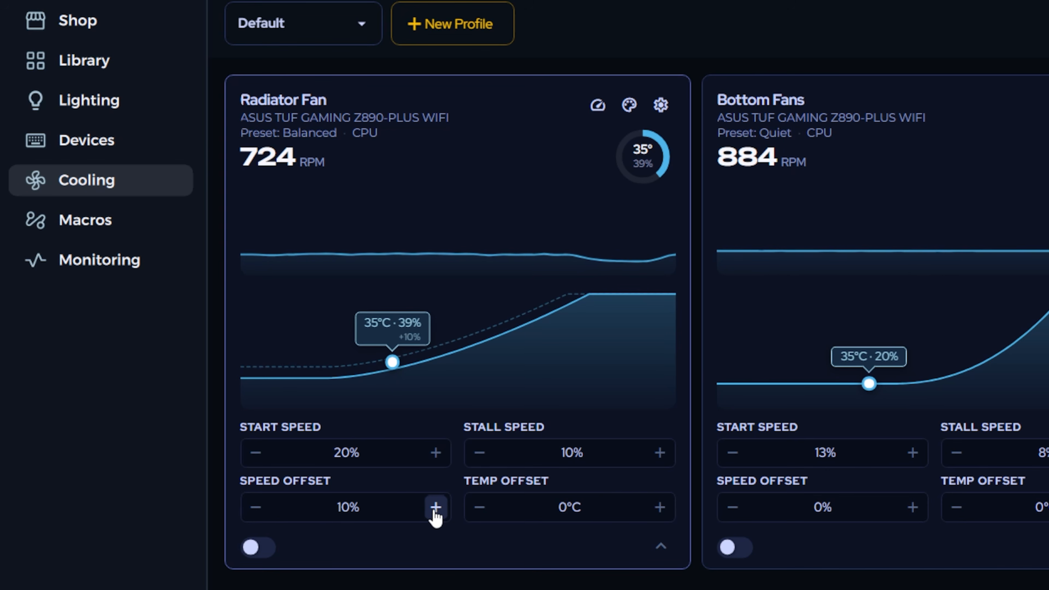
click(436, 507)
click(436, 507)
click(436, 508)
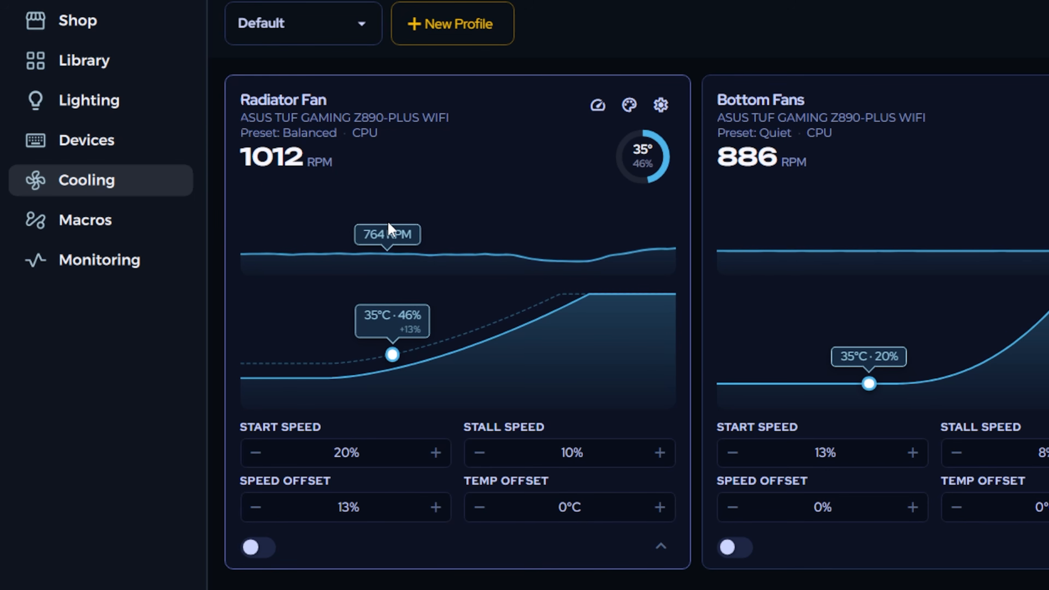
Reset the Radiator Fan's speed offset to 0%.
click(256, 507)
click(256, 507)
click(255, 508)
click(256, 508)
click(257, 507)
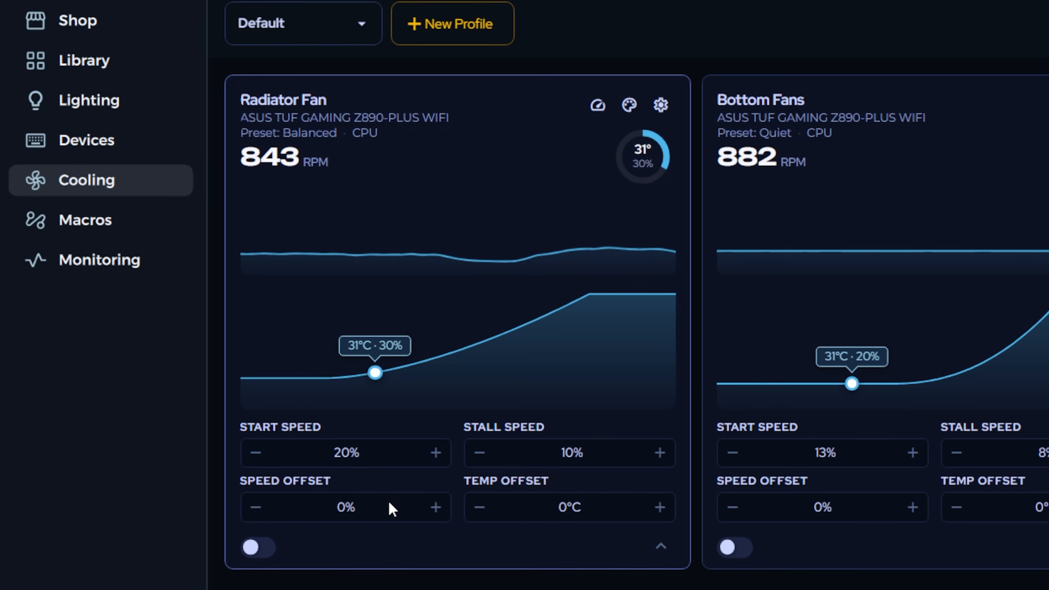
Try manual speed control on the Radiator Fan at maximum and at 17%, and switch it back off.
click(251, 548)
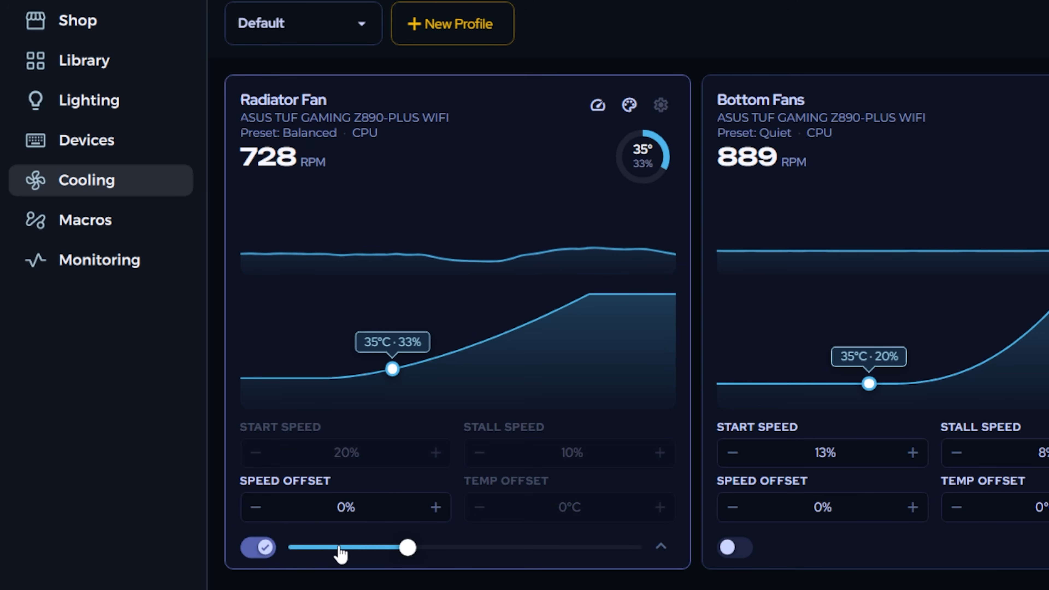
drag(408, 550, 713, 546)
drag(633, 546, 356, 535)
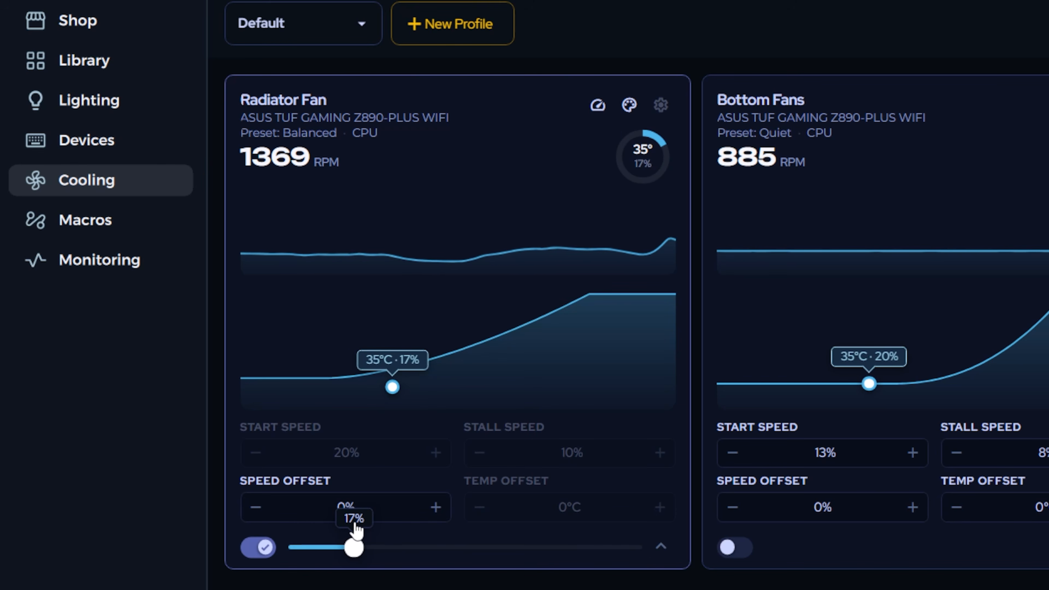
click(250, 548)
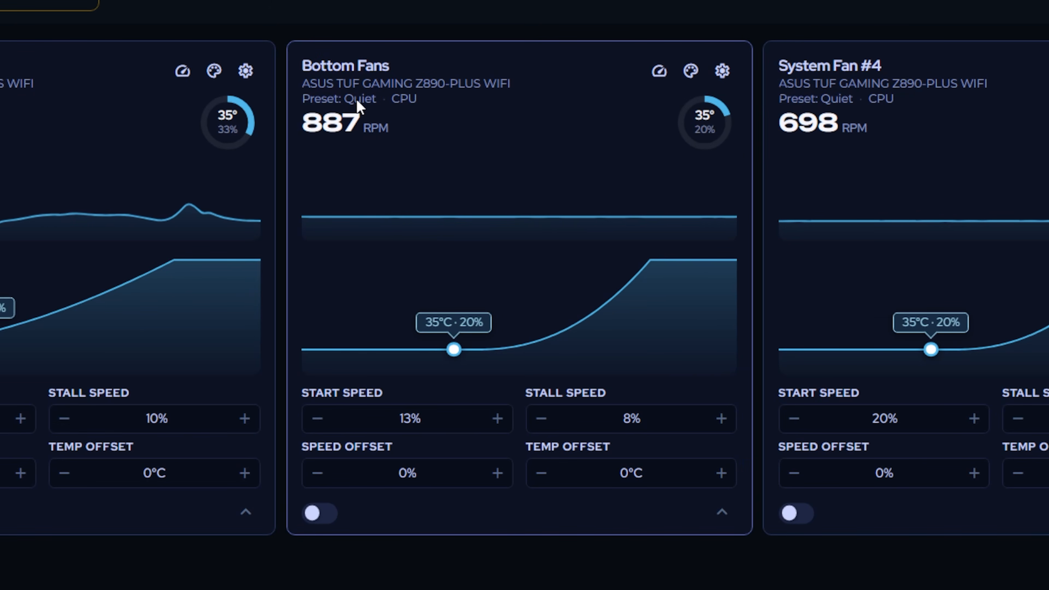
Open the Bottom Fans' curve settings and choose GPU Temperature as the temperature sensor, trying GPU Hotspot Temperature along the way.
click(723, 70)
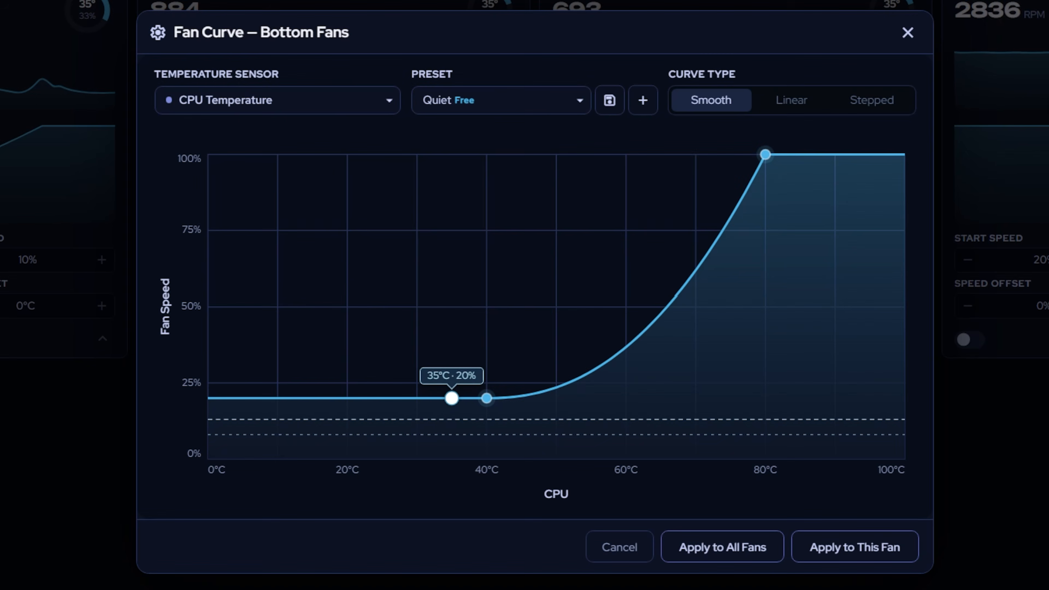
click(351, 109)
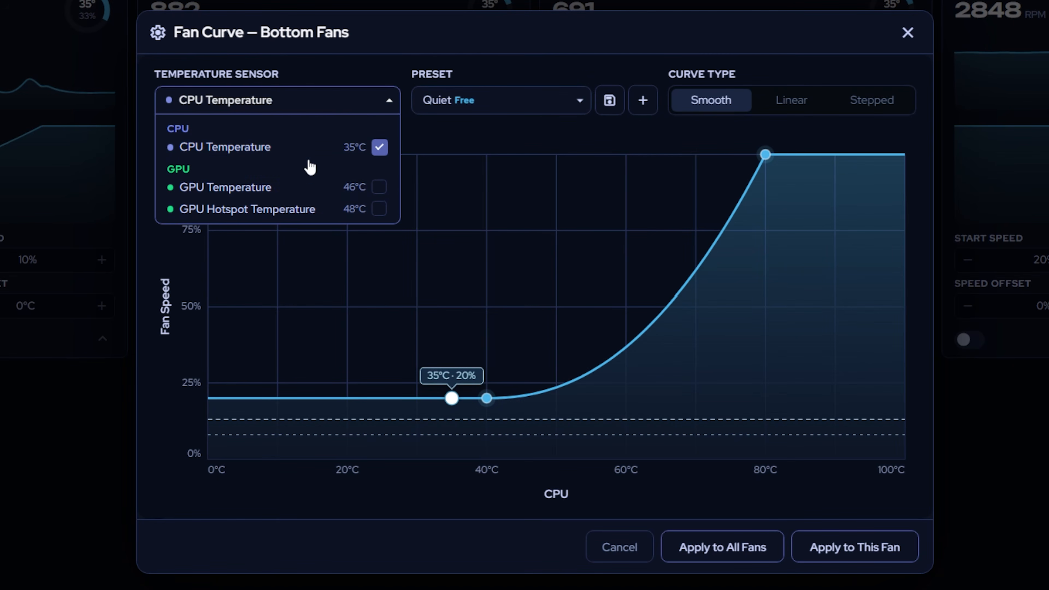
click(288, 189)
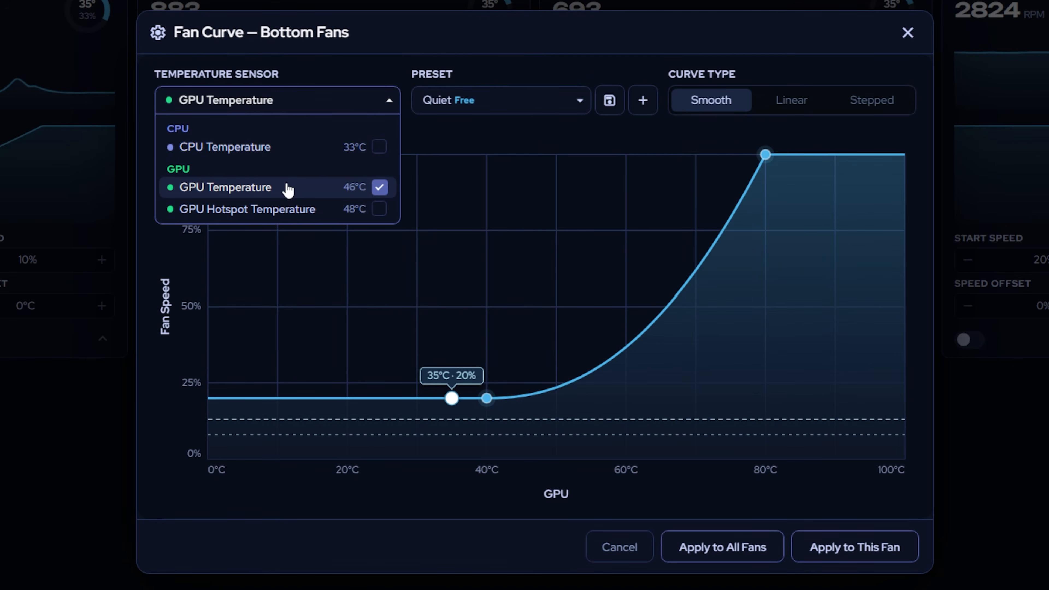
click(380, 209)
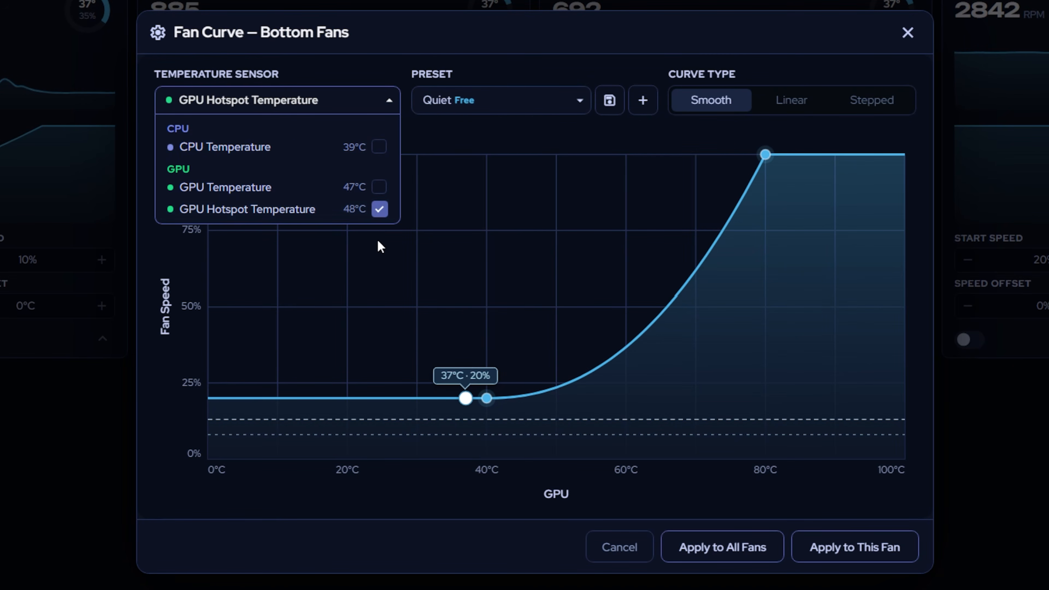
click(378, 189)
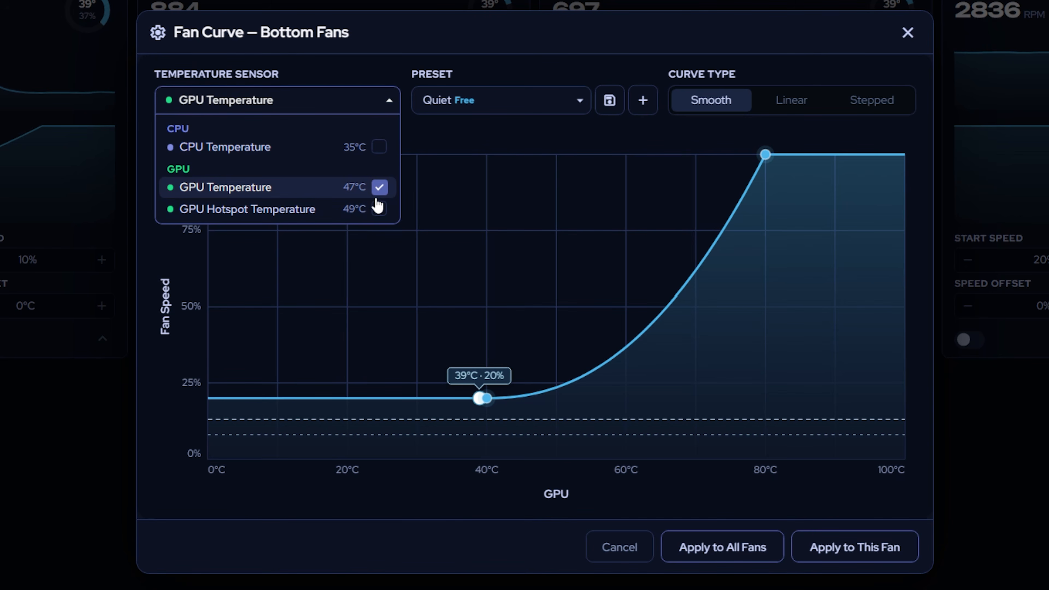
Choose the Balanced preset for the Bottom Fans' curve and apply it to this fan only.
click(543, 104)
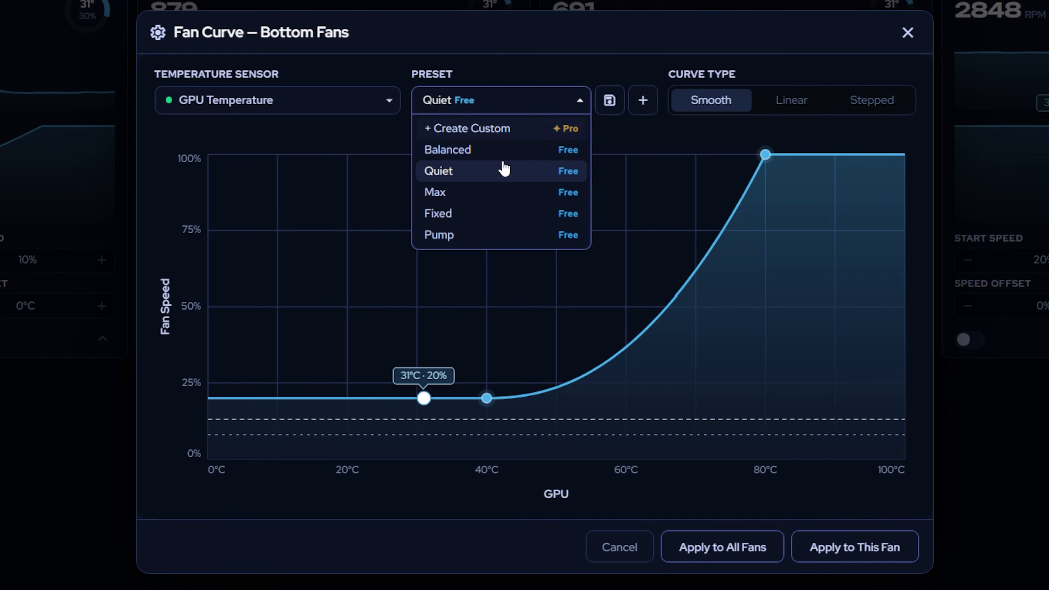
click(473, 152)
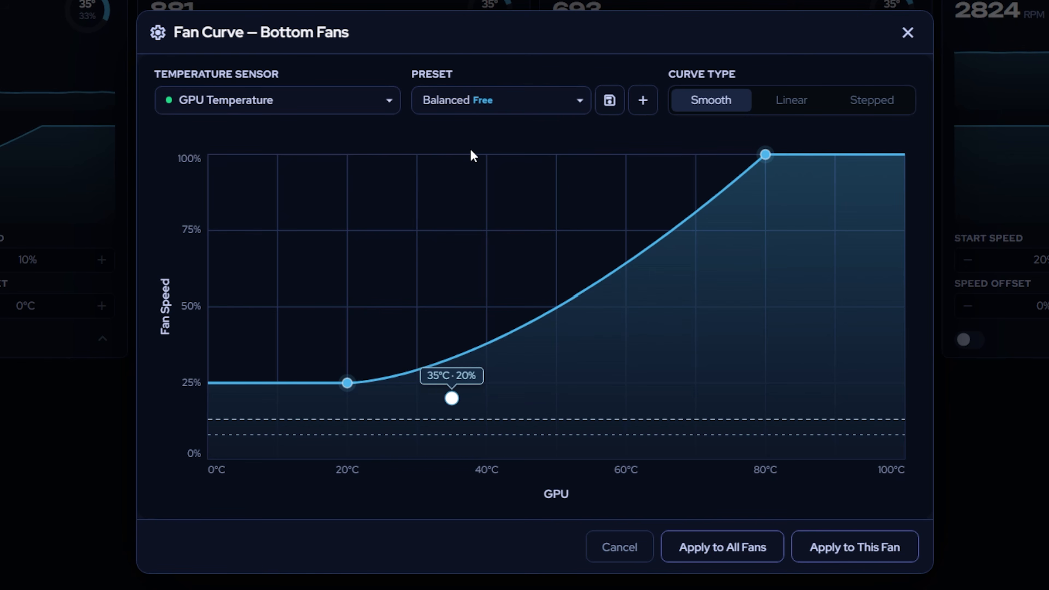
click(820, 550)
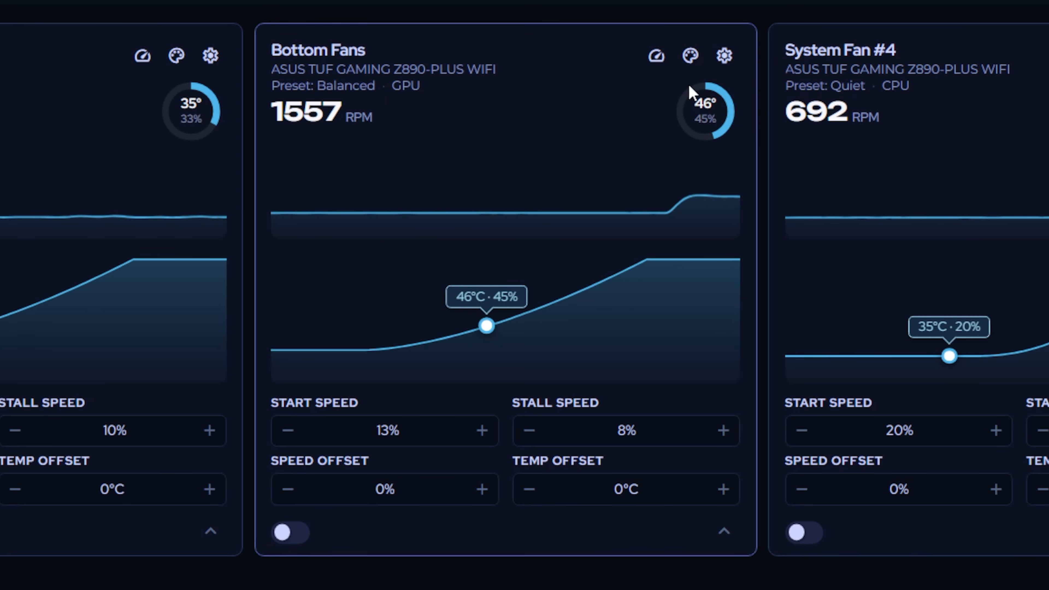
Switch the Bottom Fans' curve to the Quiet preset for this fan only, and toggle manual control on and back off.
click(725, 55)
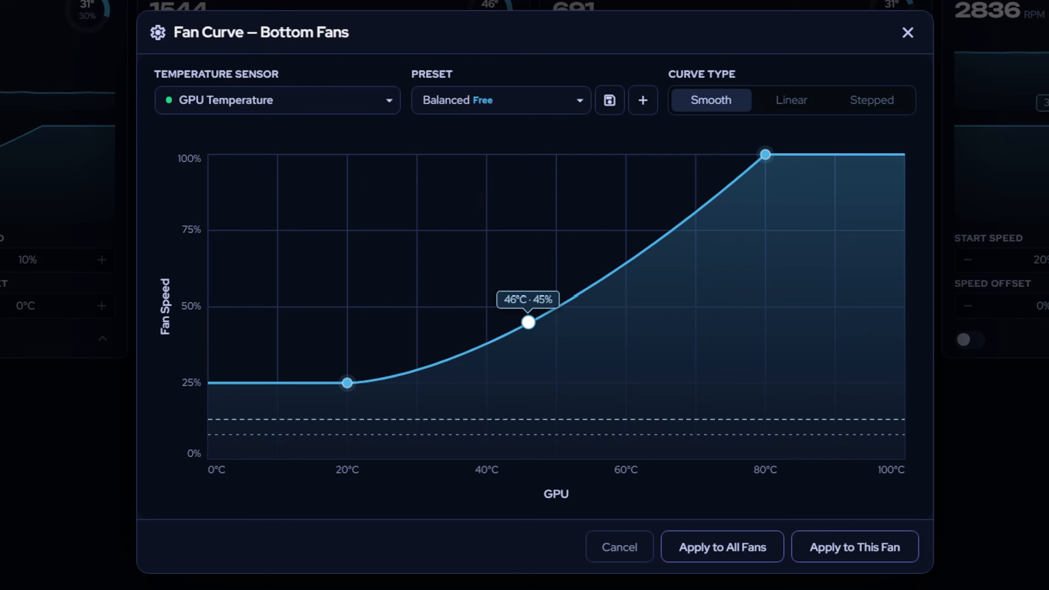
click(550, 109)
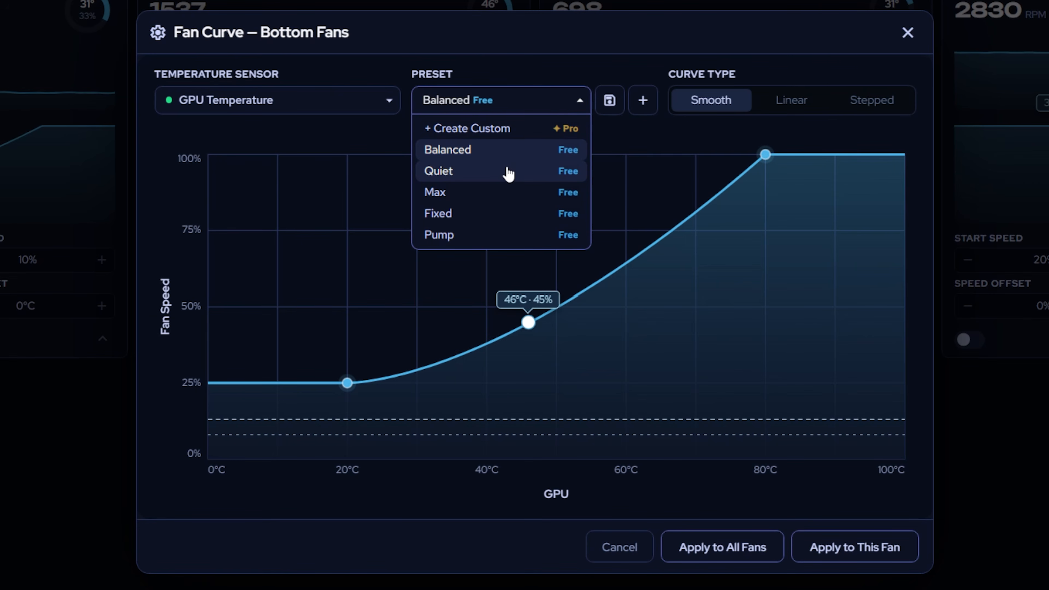
click(509, 172)
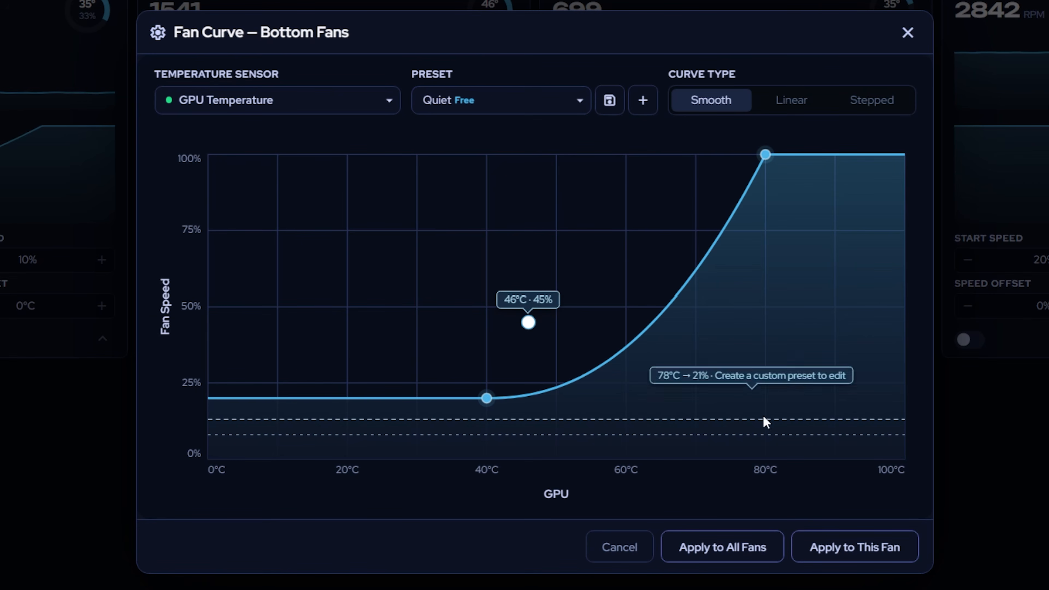
click(832, 549)
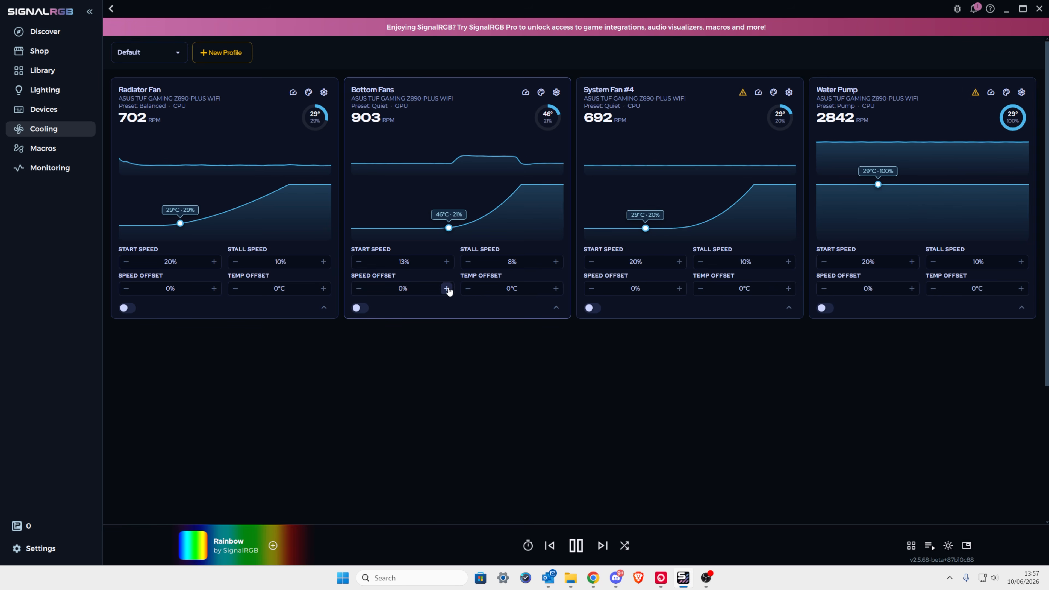
click(361, 308)
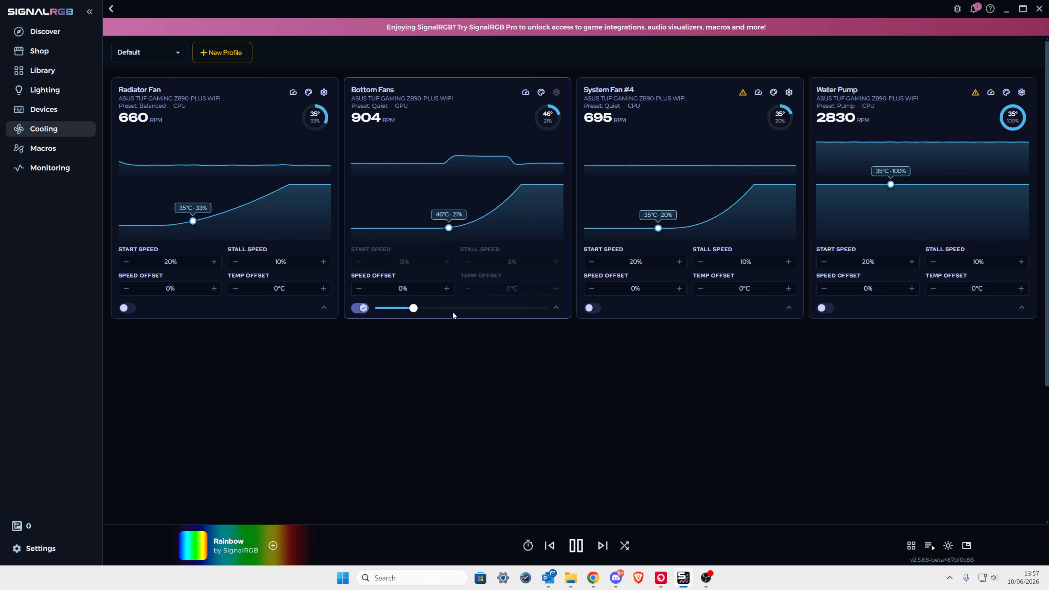
click(359, 309)
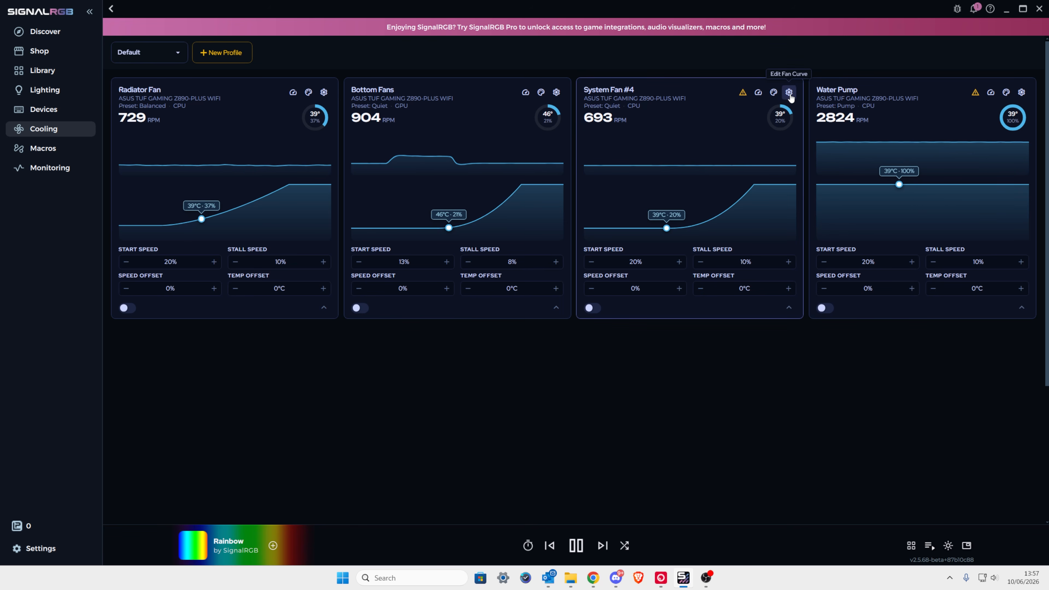
Set System Fan #4's curve to the Balanced preset and apply it to this fan only.
click(789, 92)
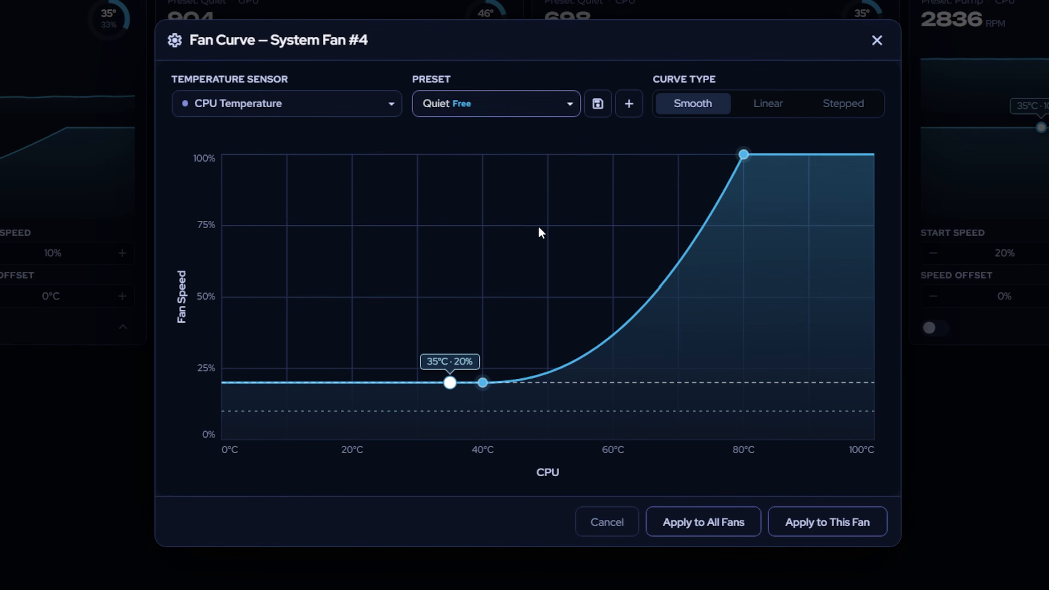
click(557, 107)
click(499, 154)
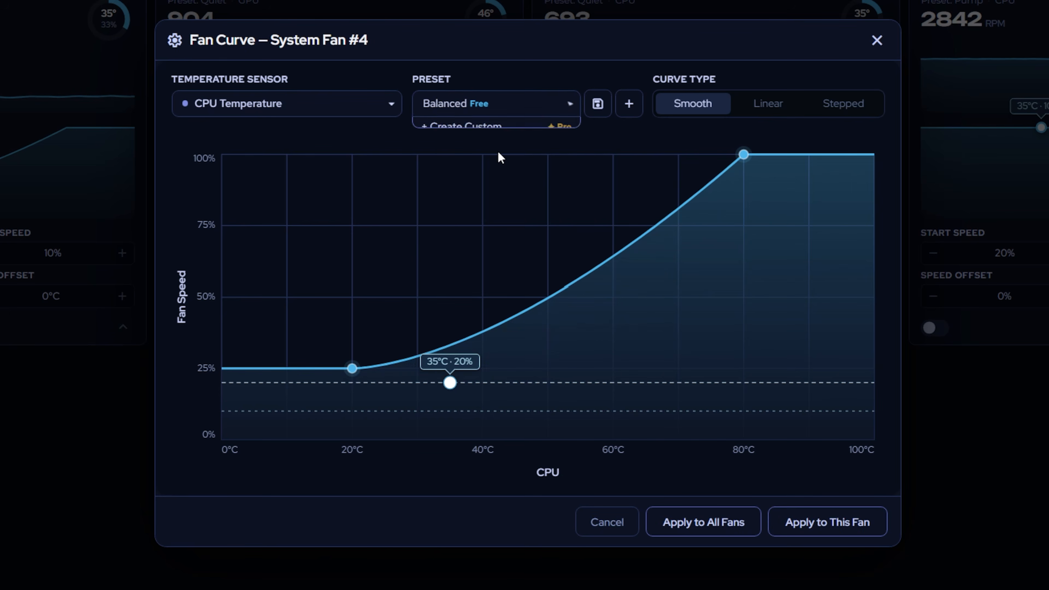
click(804, 535)
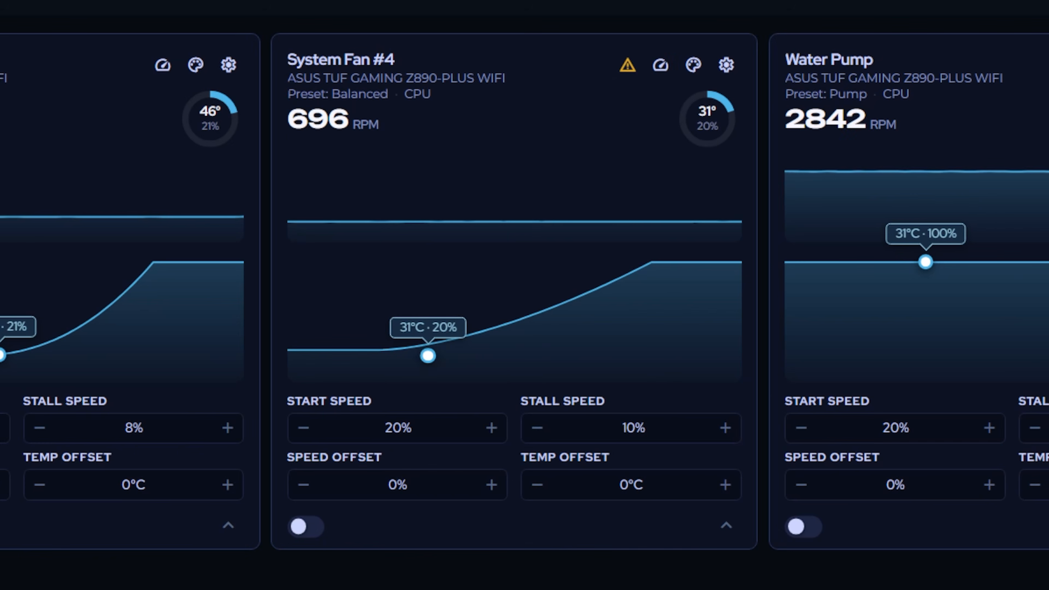
mouse_move(428, 231)
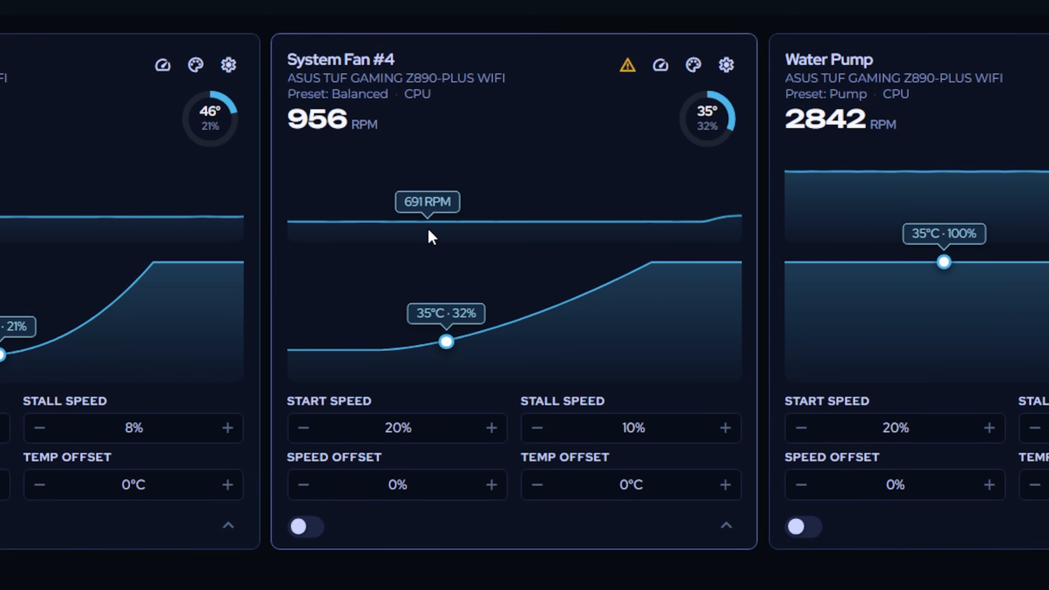
Lower System Fan #4's speed offset to -11%.
click(302, 484)
click(303, 484)
click(303, 484)
click(303, 484)
click(298, 486)
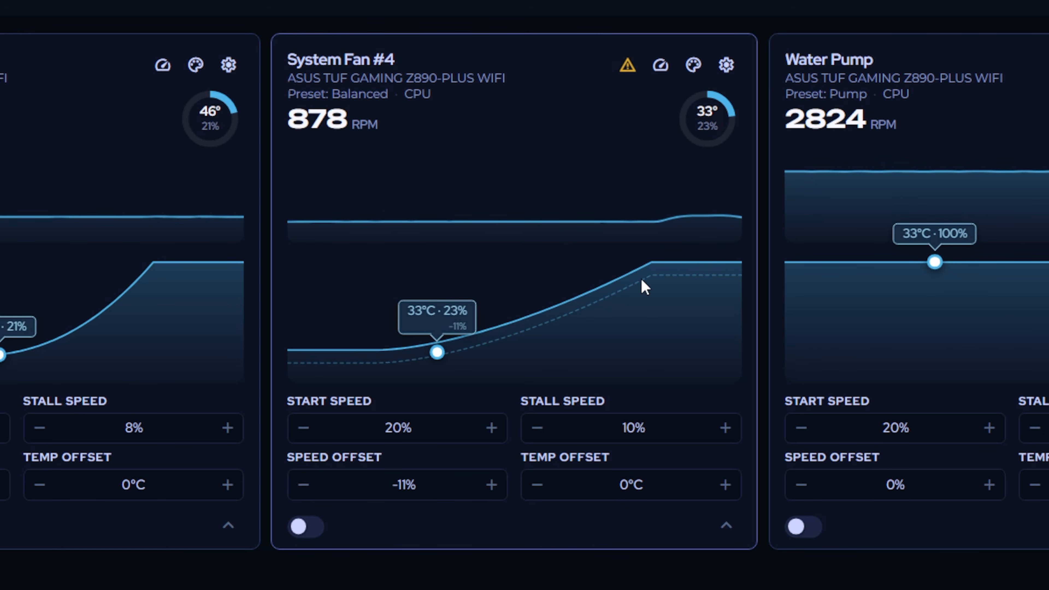
Reset System Fan #4's speed offset to 0%.
click(491, 485)
click(492, 485)
click(492, 484)
click(492, 485)
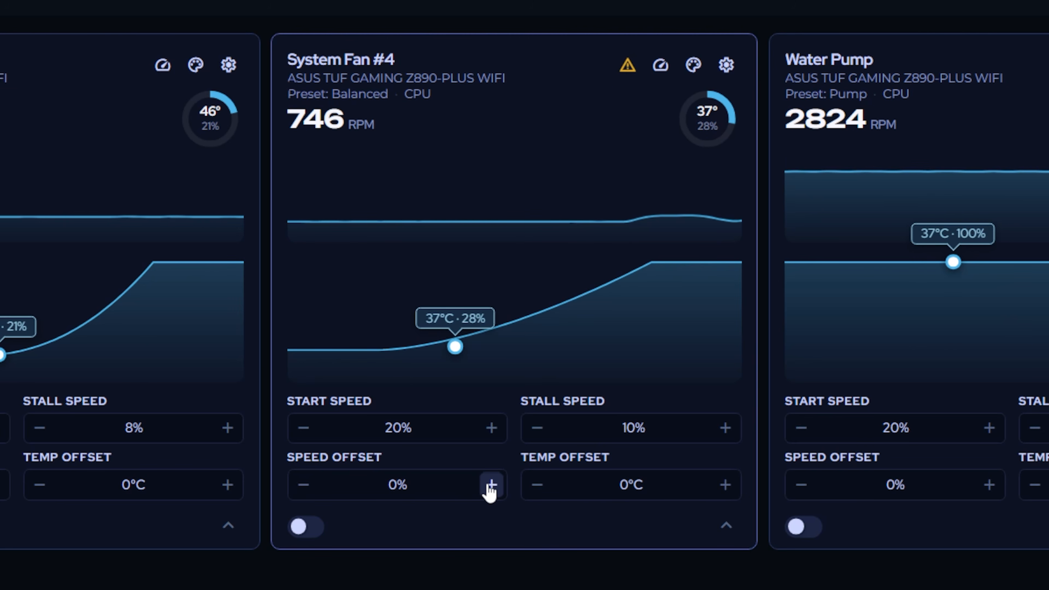
Try manual speed control on System Fan #4 at 76% and at a lower speed, and switch it back off.
click(304, 528)
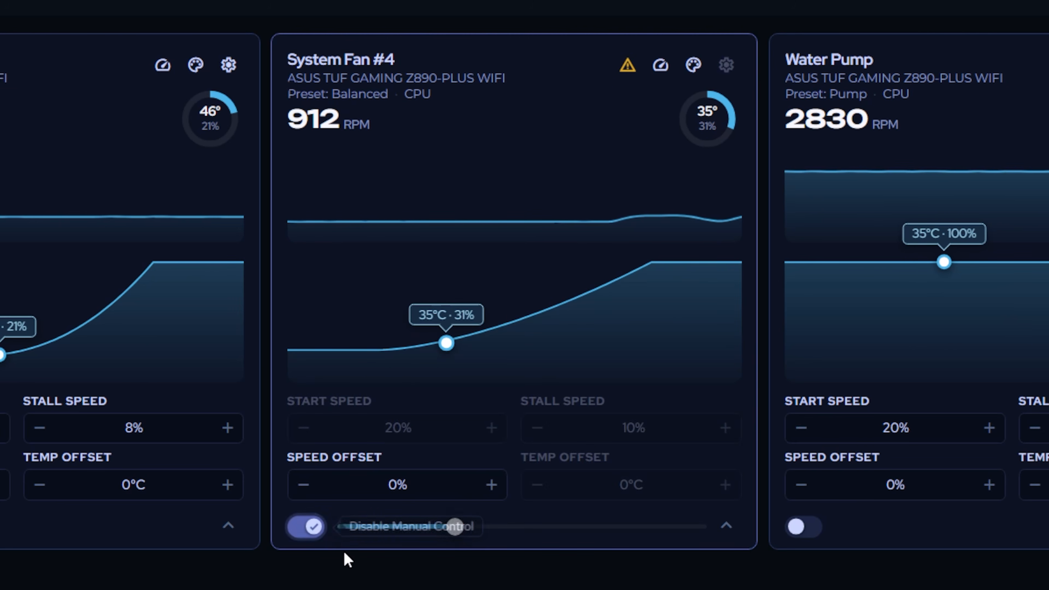
drag(459, 533, 613, 527)
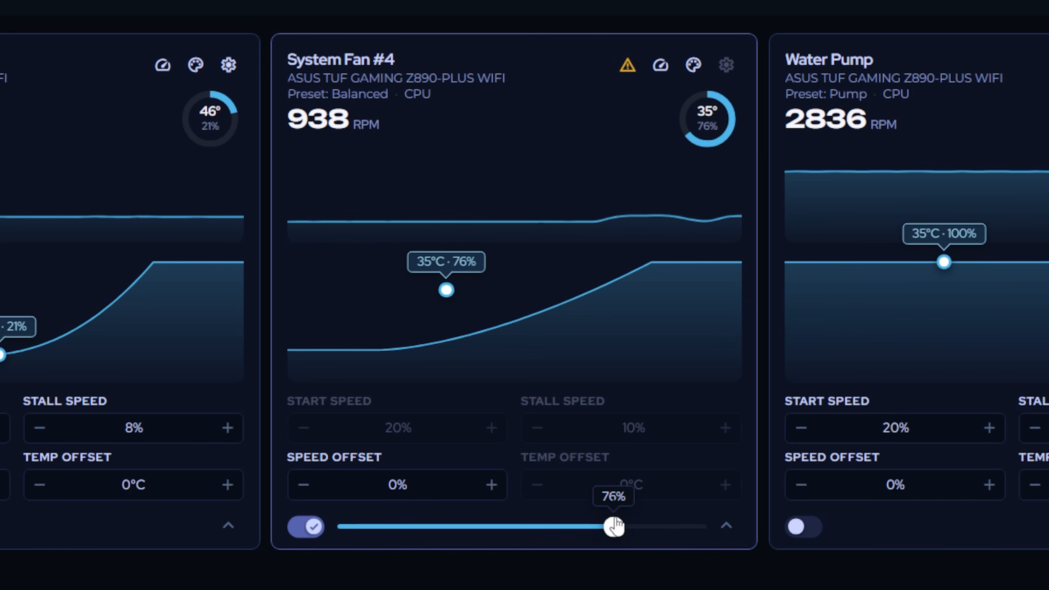
drag(614, 527, 407, 525)
click(307, 530)
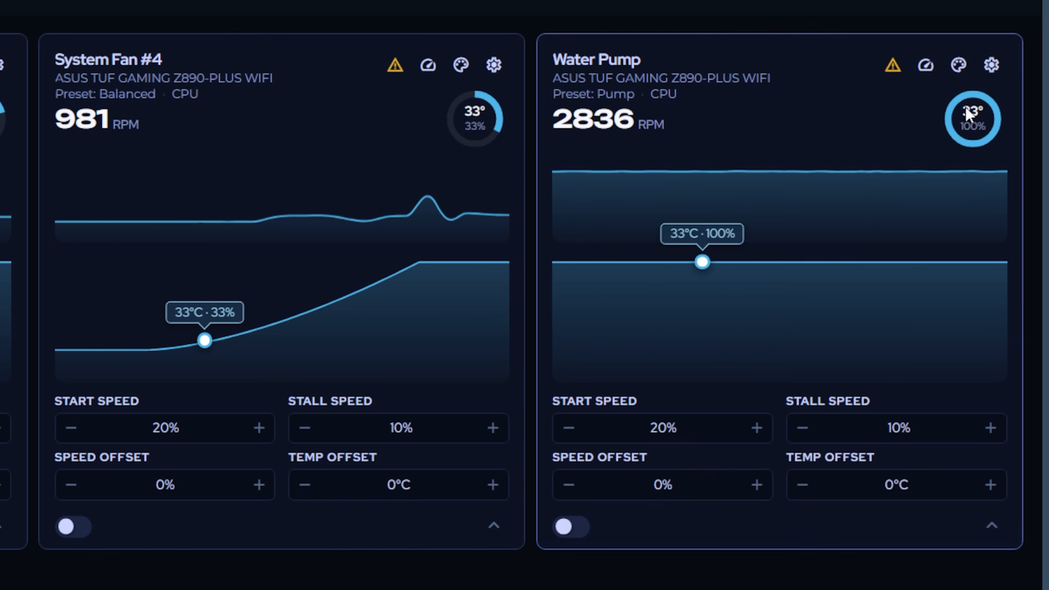
Apply the Fixed curve preset to the Water Pump only, and switch the pump to manual control at 75%.
click(993, 66)
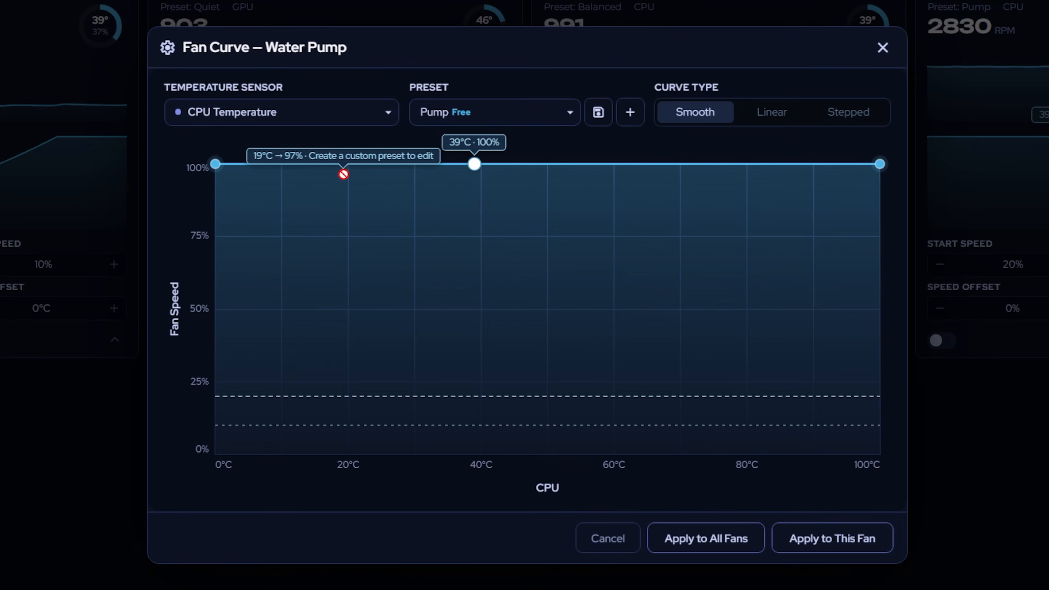
click(522, 120)
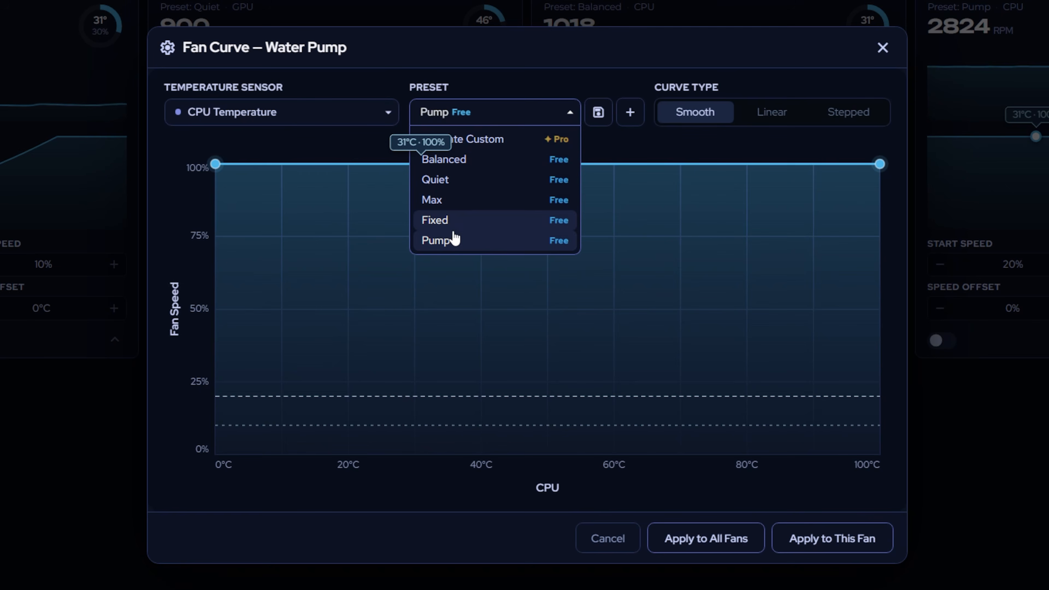
click(441, 220)
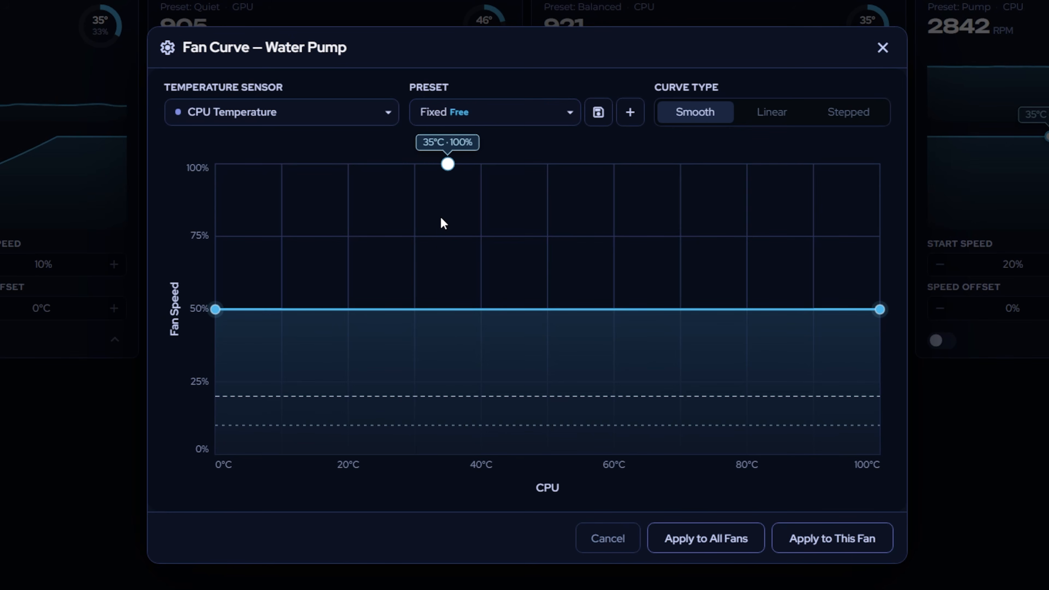
click(809, 550)
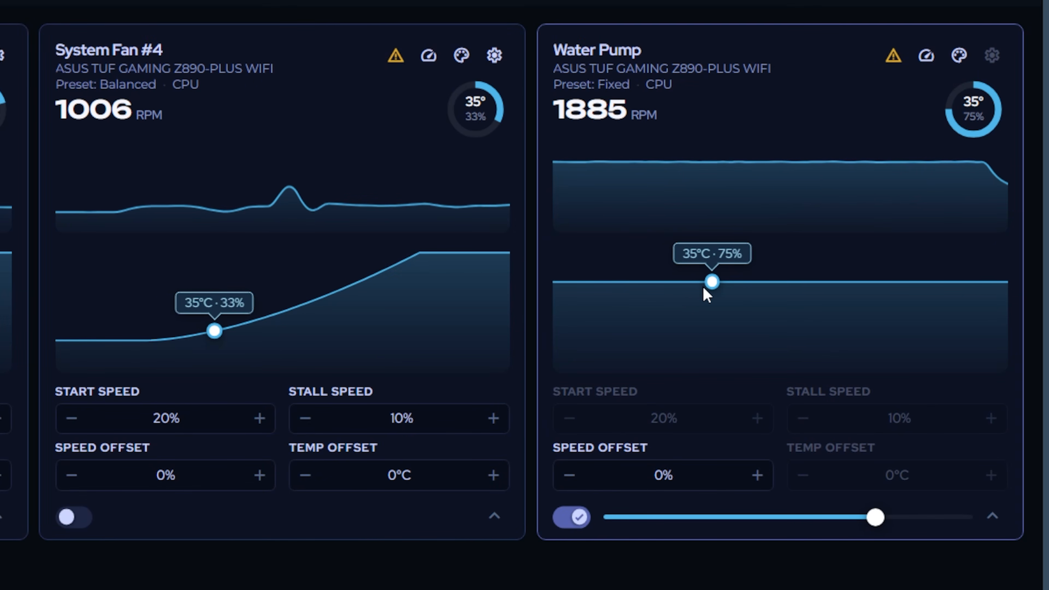
Raise the Water Pump's speed offset to 35%.
click(758, 478)
click(759, 476)
click(758, 476)
click(759, 477)
click(758, 477)
click(760, 479)
click(760, 479)
click(759, 480)
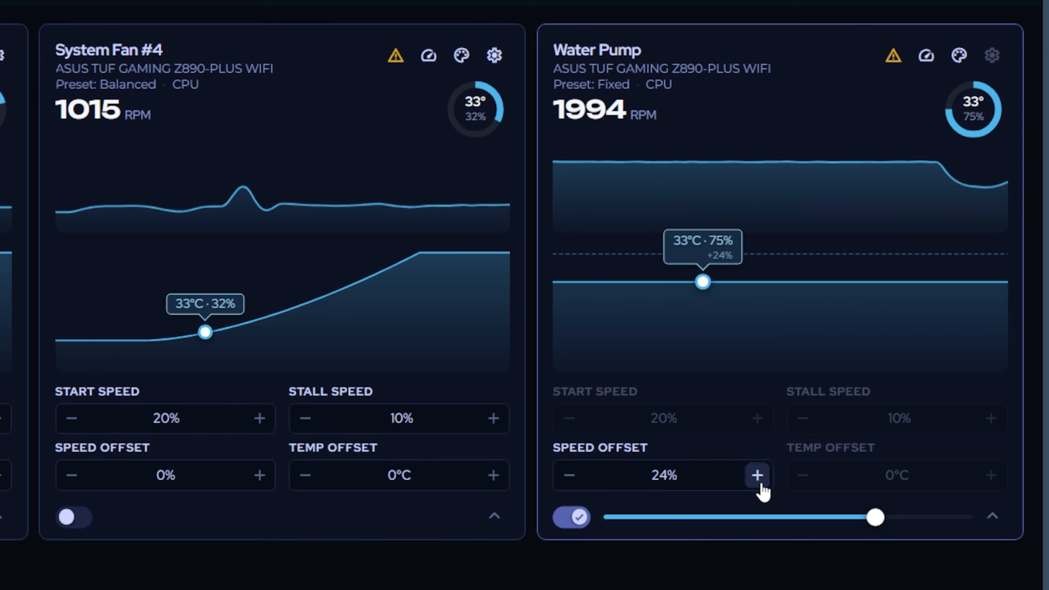
click(759, 481)
click(760, 481)
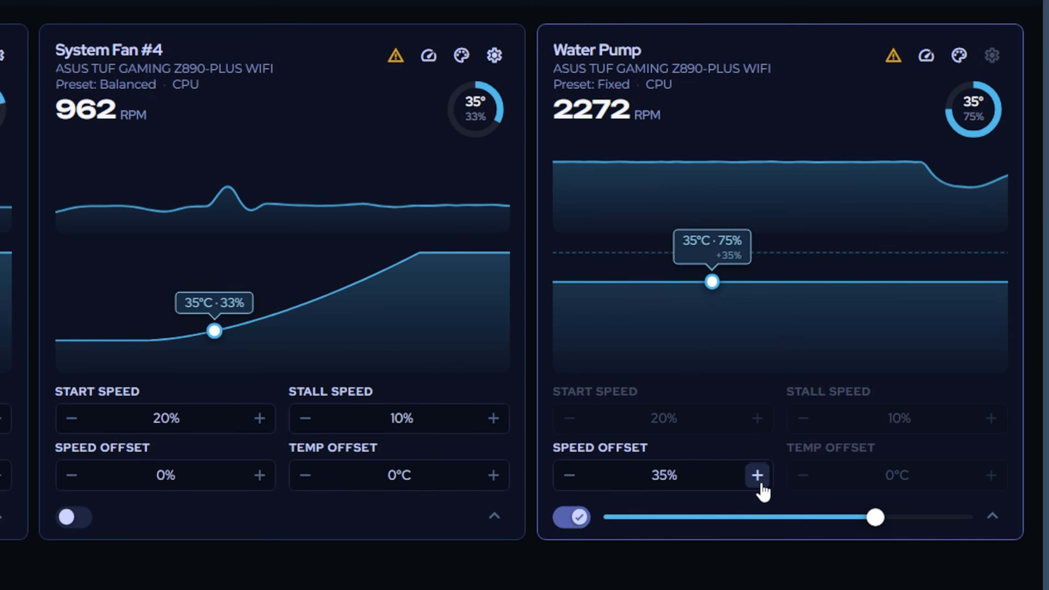
click(570, 477)
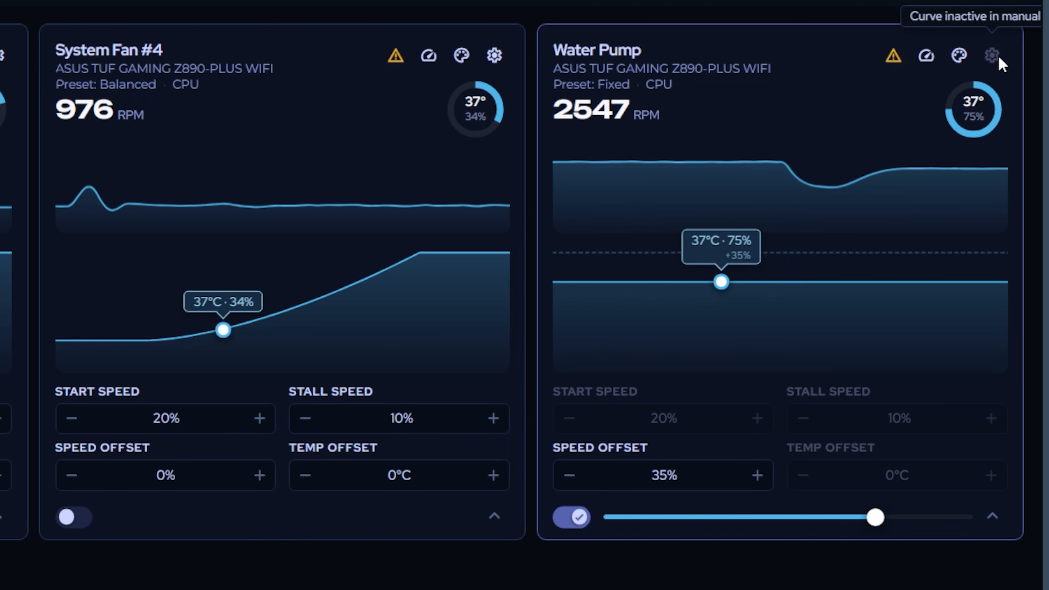
Set the Water Pump's manual speed to 100% and bring its speed offset back to 0%.
drag(875, 517, 967, 519)
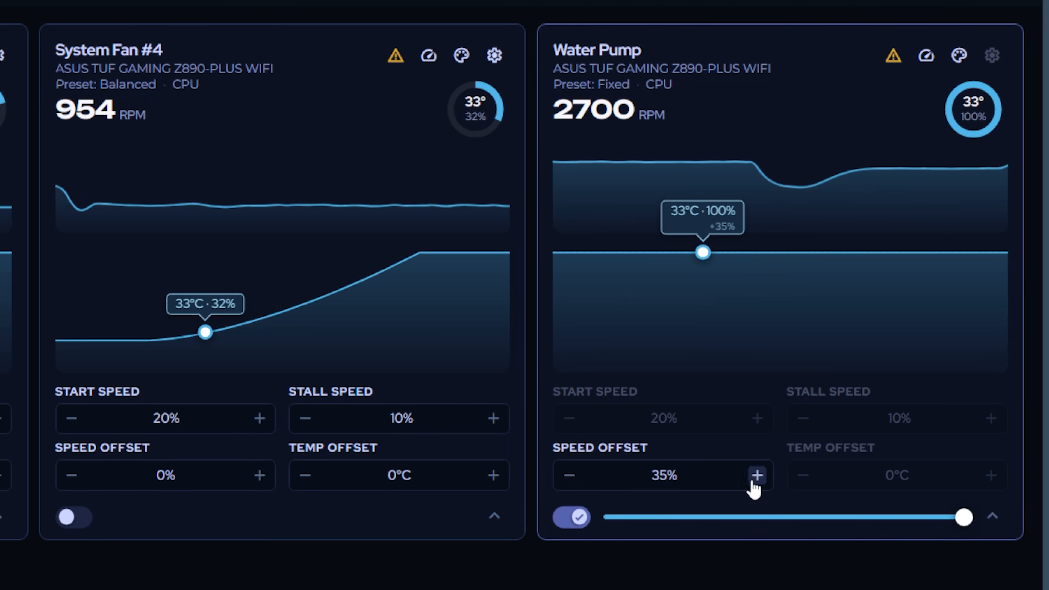
click(570, 476)
click(570, 476)
click(570, 477)
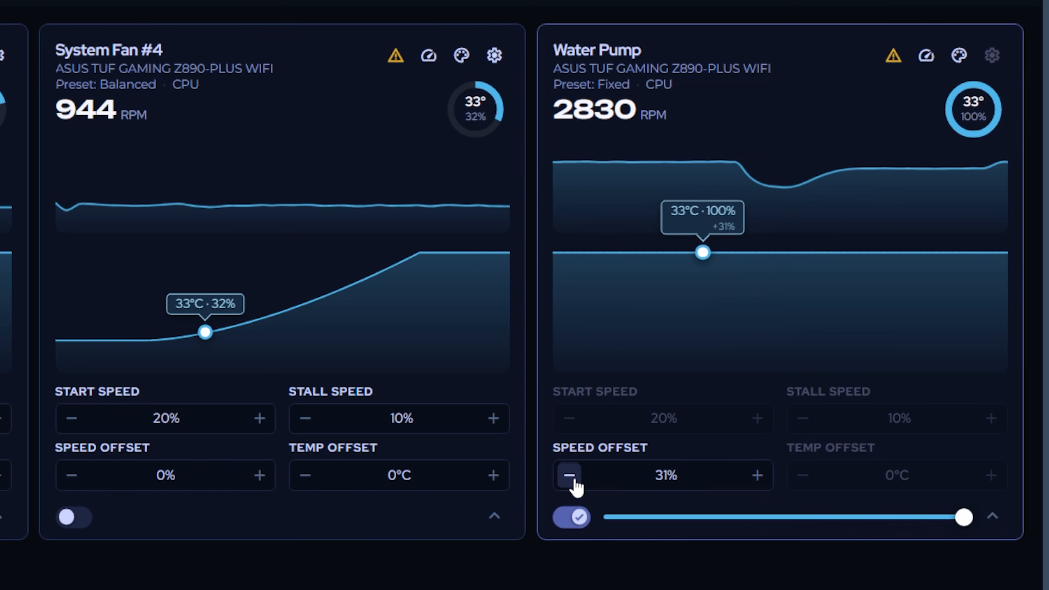
click(570, 477)
click(571, 476)
click(570, 476)
click(570, 476)
click(570, 476)
click(570, 476)
click(571, 476)
click(570, 476)
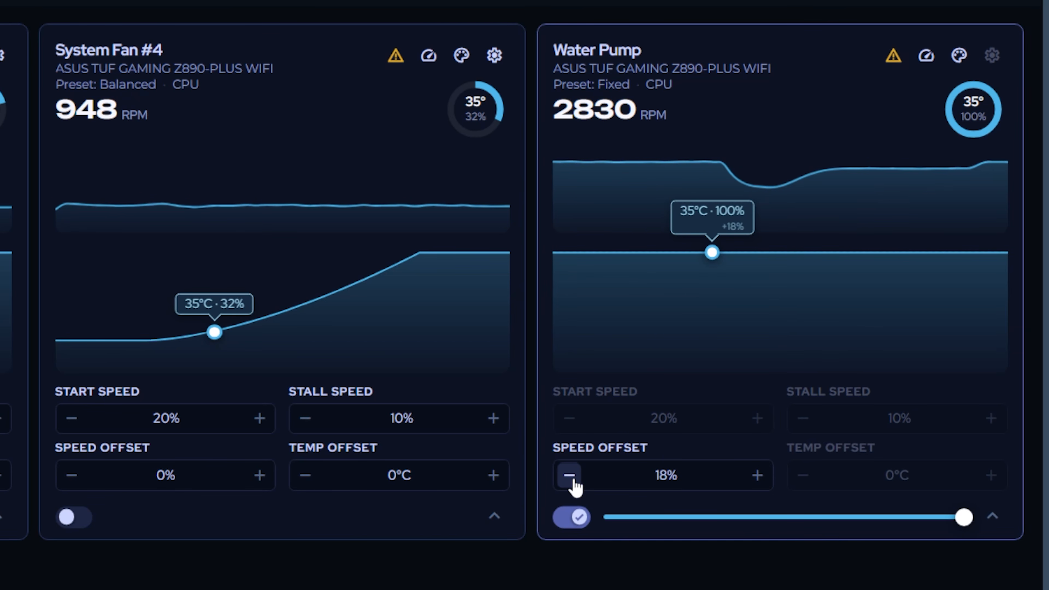
click(570, 477)
click(571, 477)
click(570, 476)
click(570, 476)
click(570, 476)
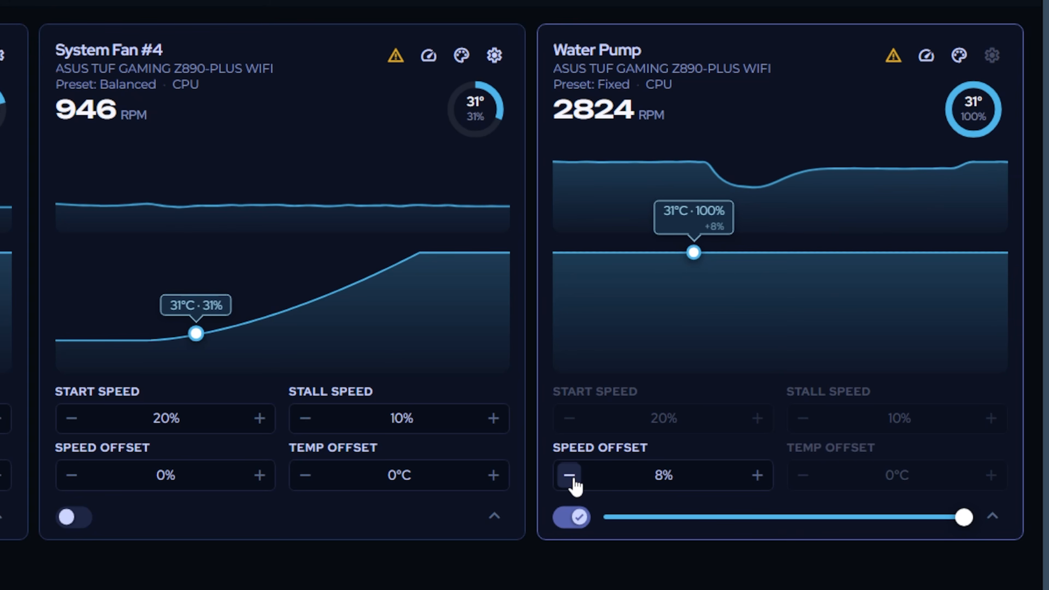
click(570, 477)
click(570, 477)
click(570, 476)
click(570, 476)
click(571, 477)
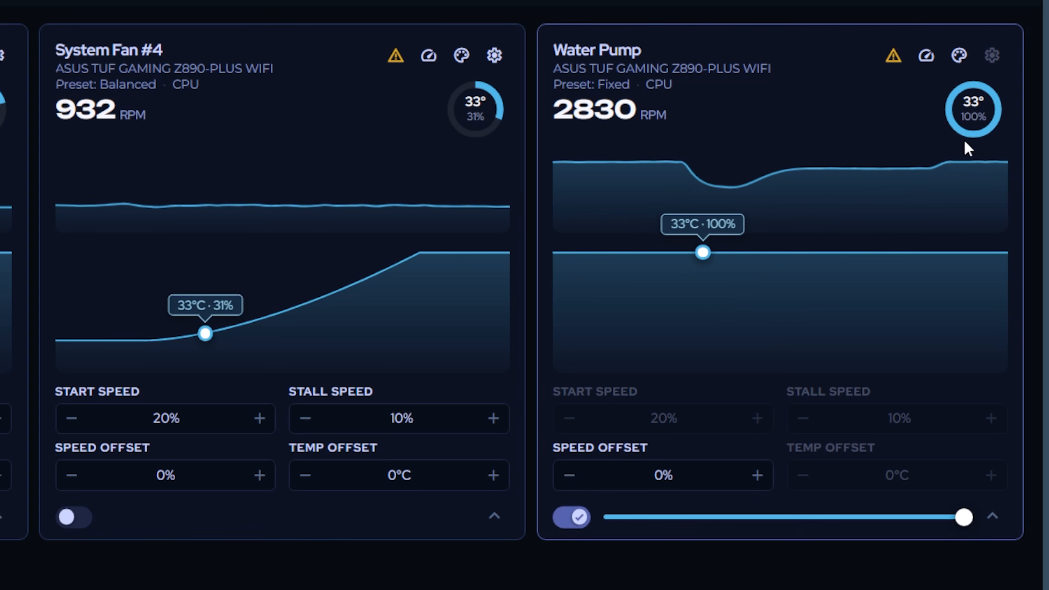
Lower the Water Pump's manual speed and switch its manual control off.
drag(963, 518, 759, 522)
click(572, 517)
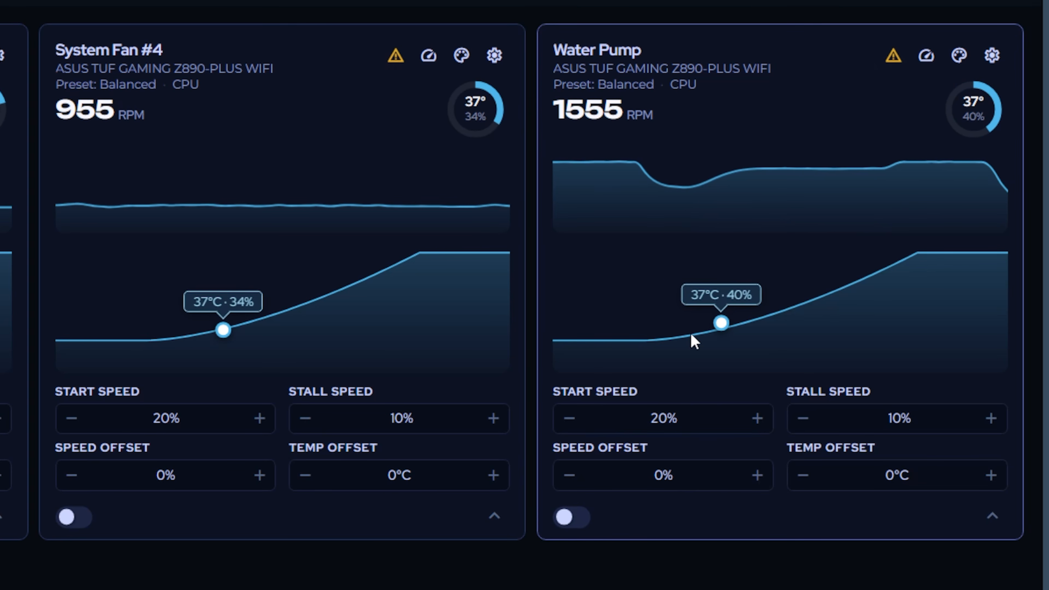
Apply the Pump curve preset to the Water Pump only, and start detecting its minimum start and stall speeds.
click(998, 57)
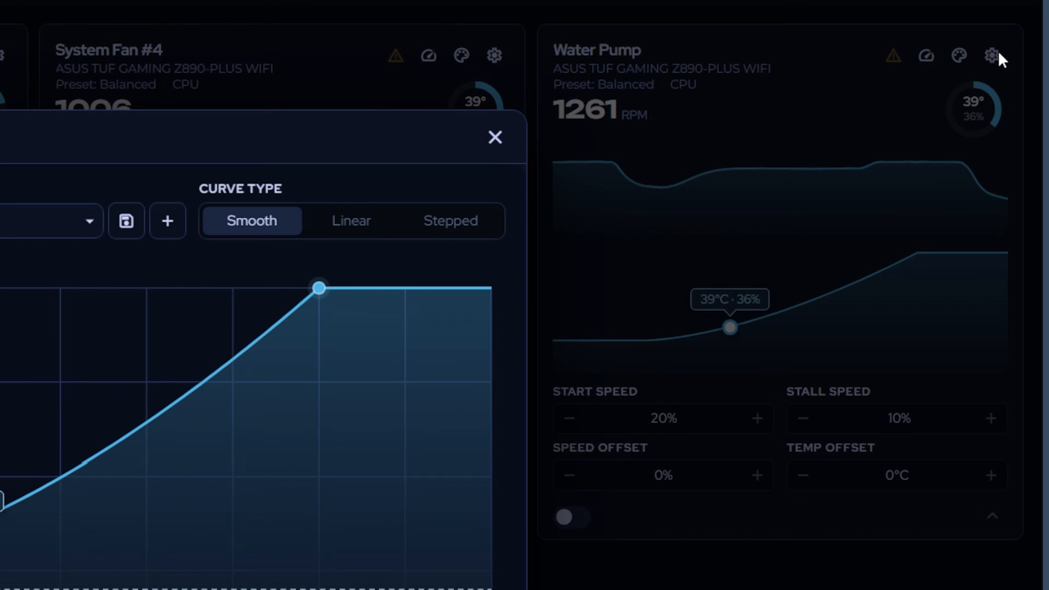
click(35, 225)
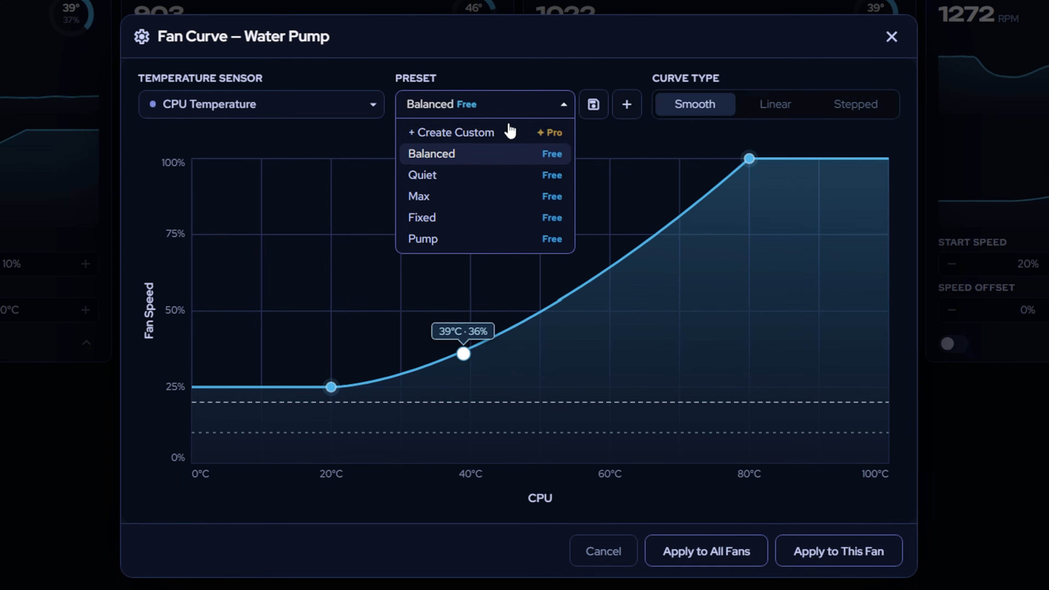
click(452, 240)
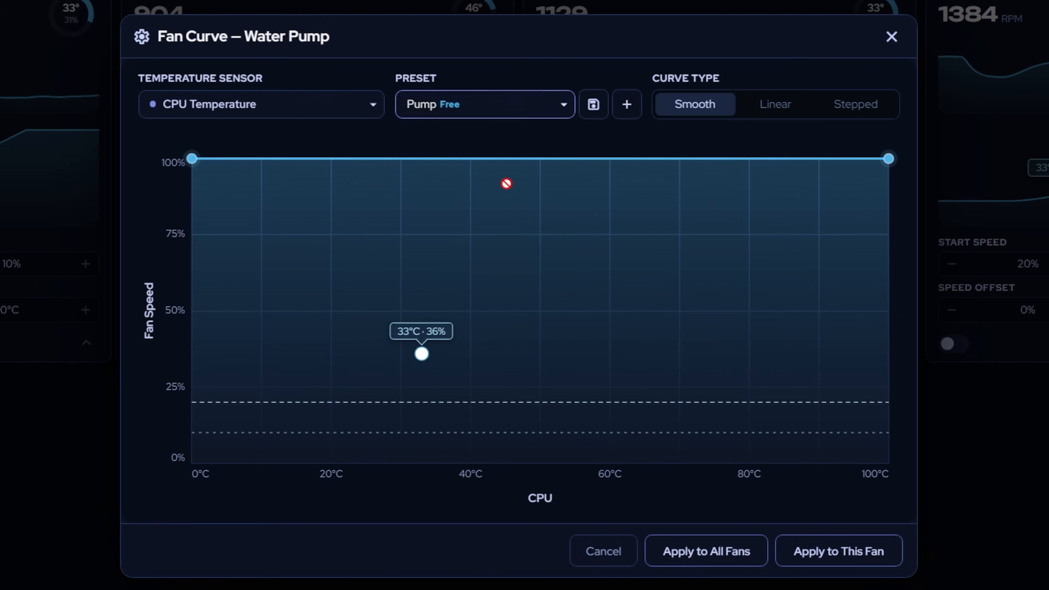
click(832, 555)
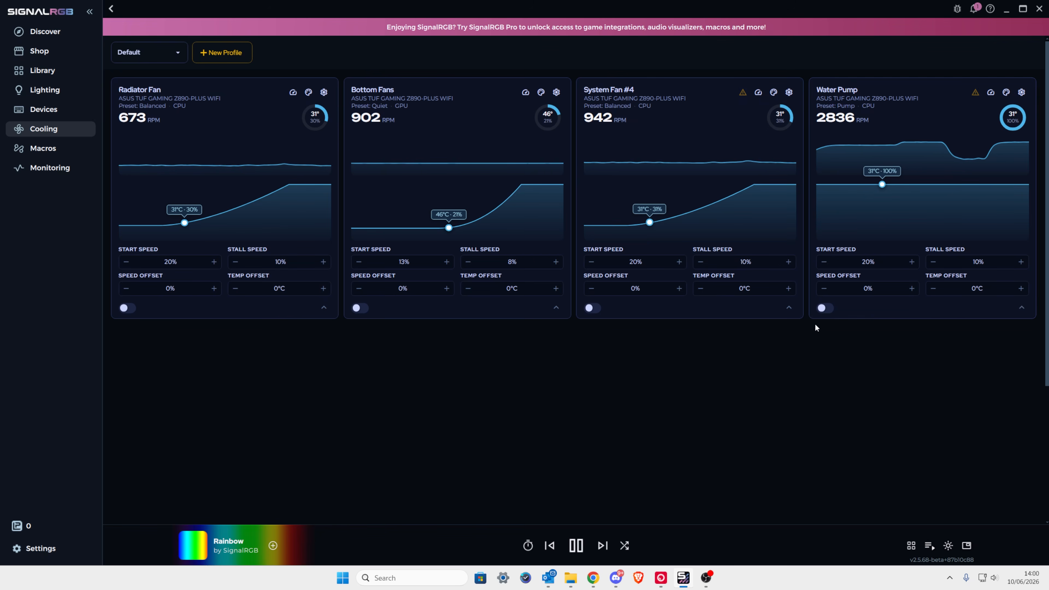
click(976, 92)
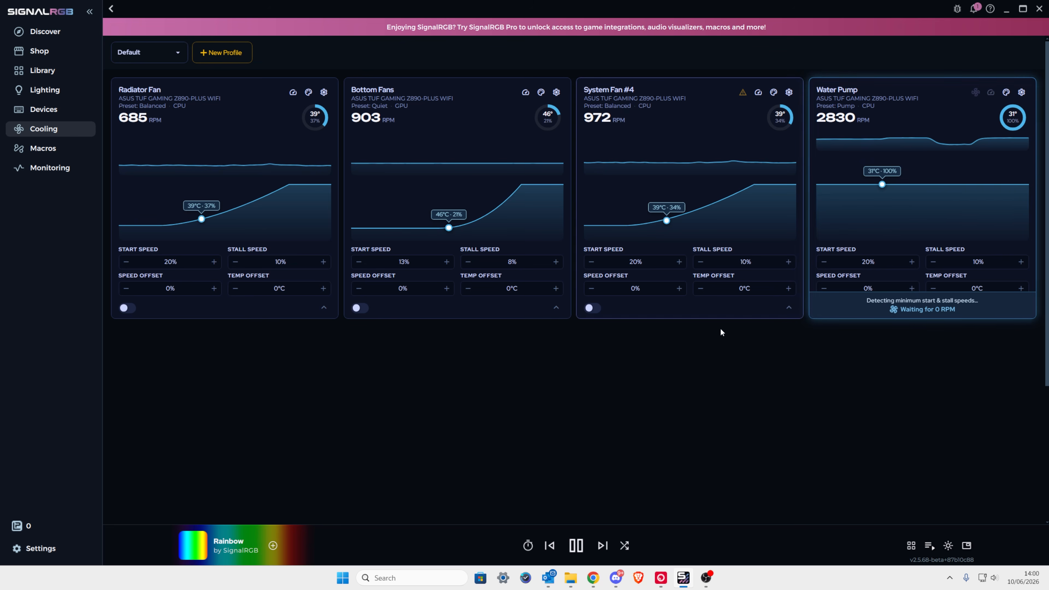